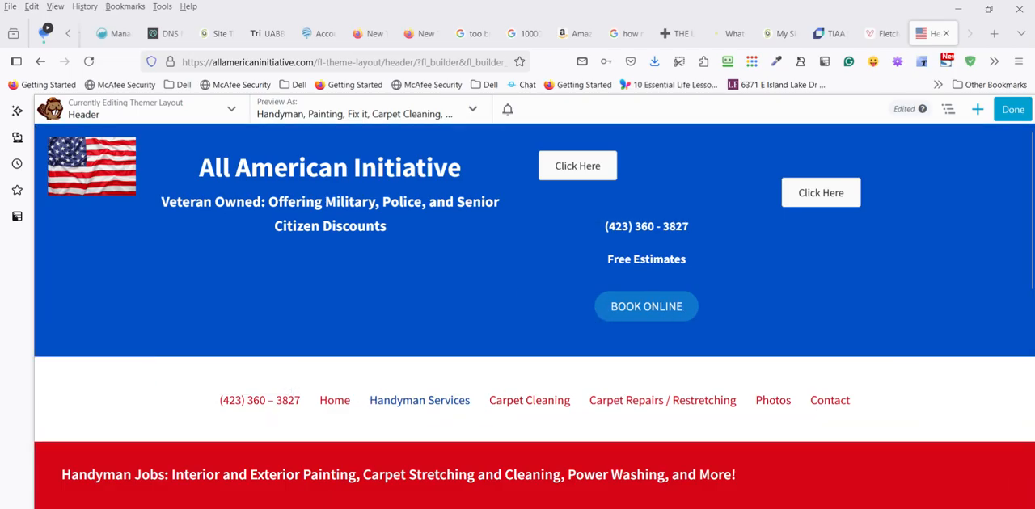
# - Switch to Snagit Editor to view the screenshot of the header's text module code, and return to the page builder
pyautogui.press('super')
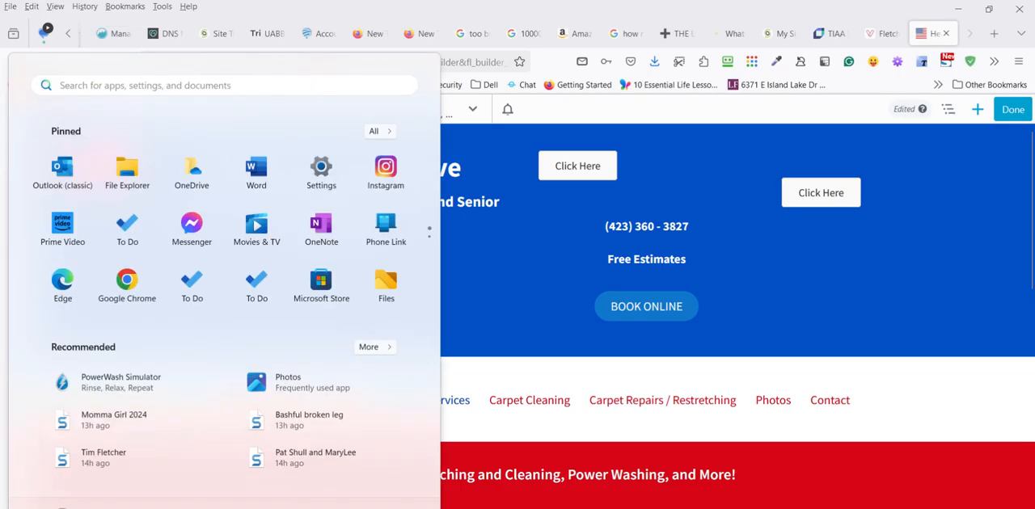
pyautogui.click(317, 508)
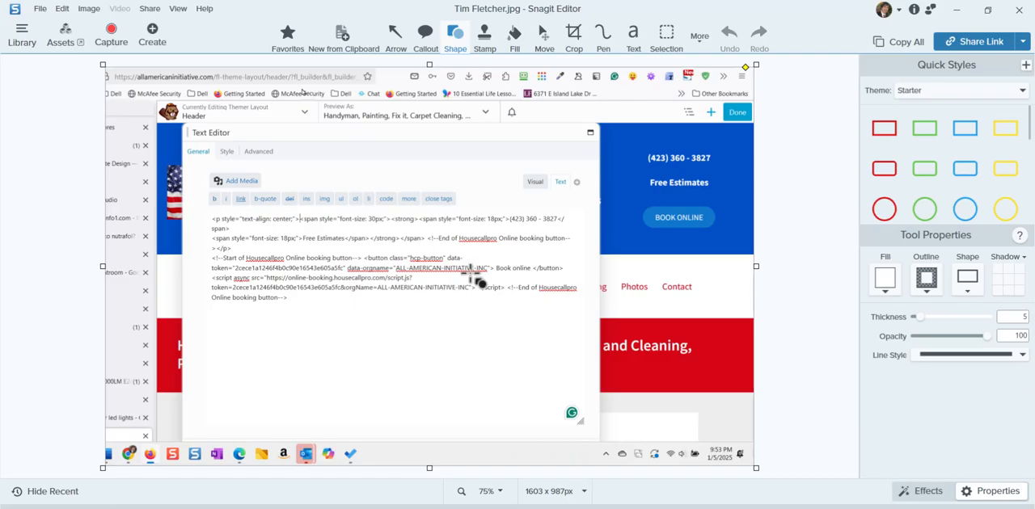
pyautogui.click(954, 13)
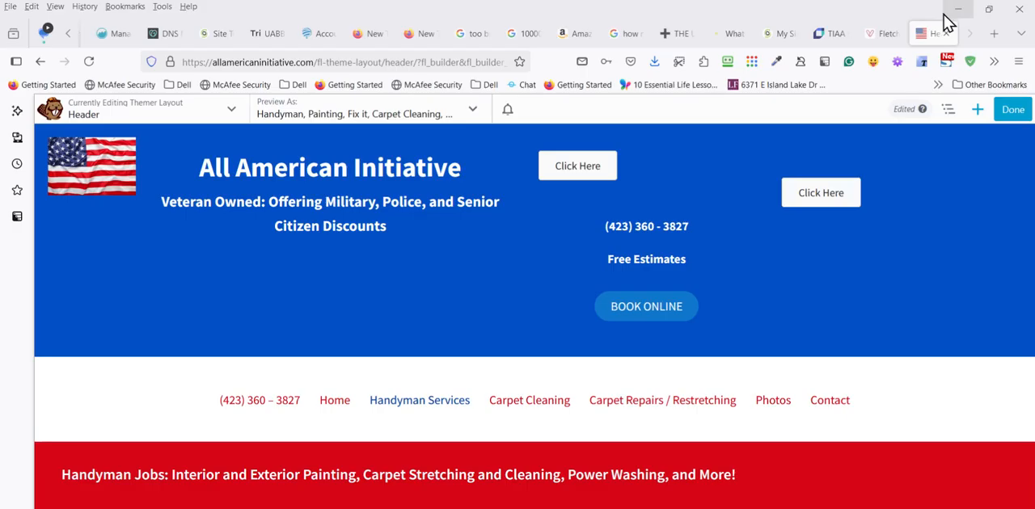
# - Switch to Outlook and examine the Housecall Pro chat-bubble script in the client's email, and return to the page builder
pyautogui.press('super')
pyautogui.press('super')
pyautogui.press('super')
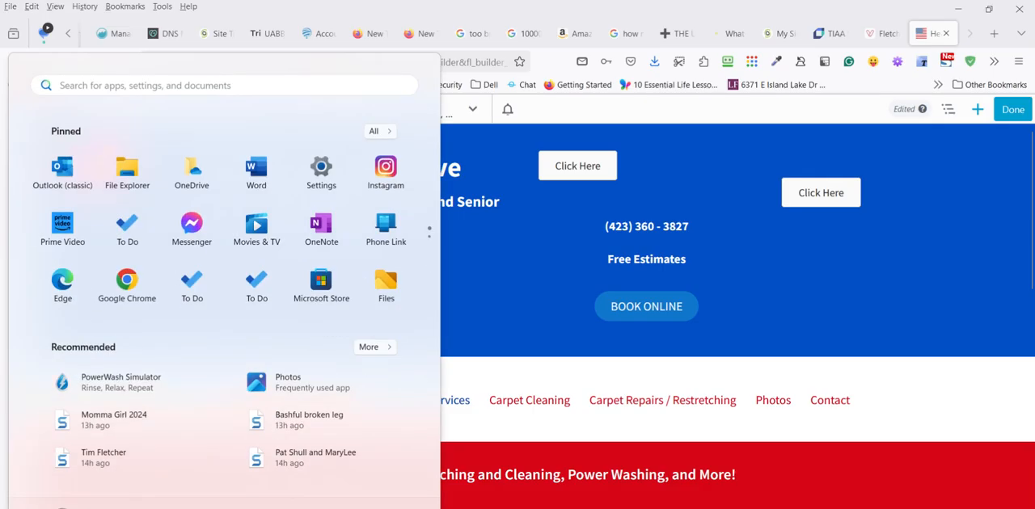
pyautogui.moveTo(437, 508)
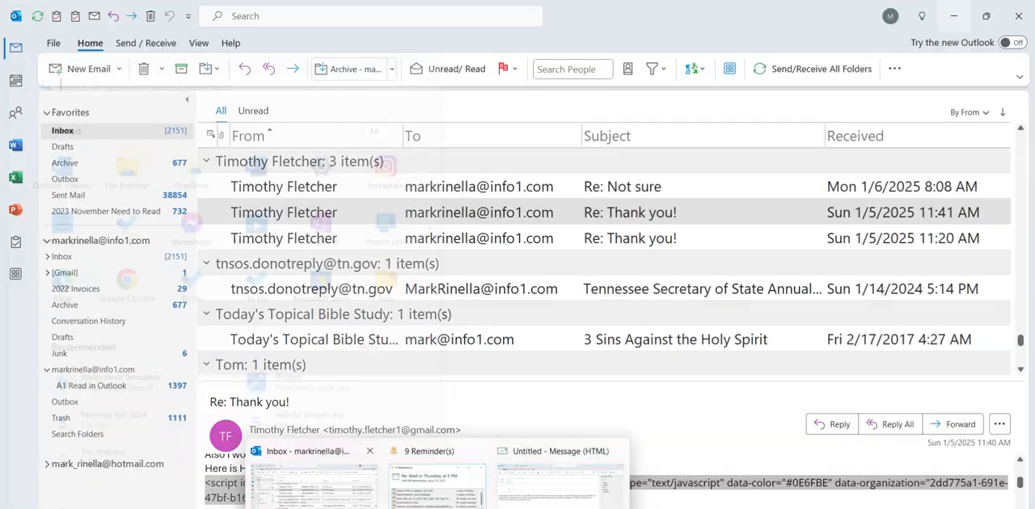
pyautogui.click(314, 487)
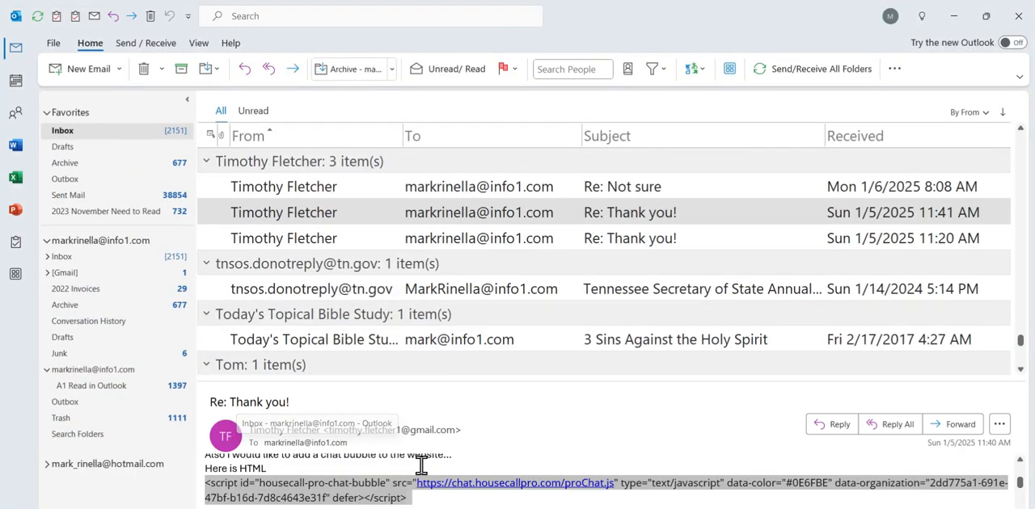
pyautogui.click(326, 483)
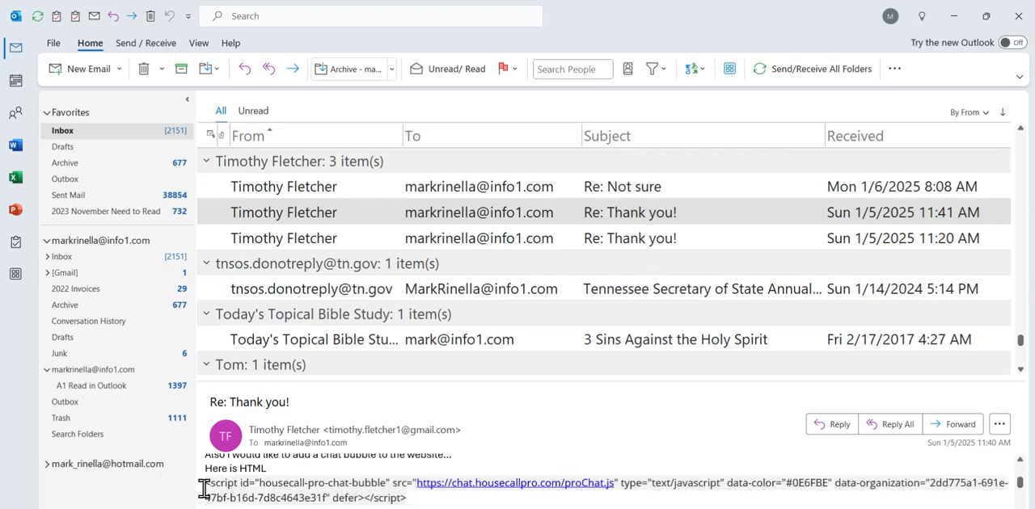
pyautogui.moveTo(212, 490); pyautogui.dragTo(321, 491)
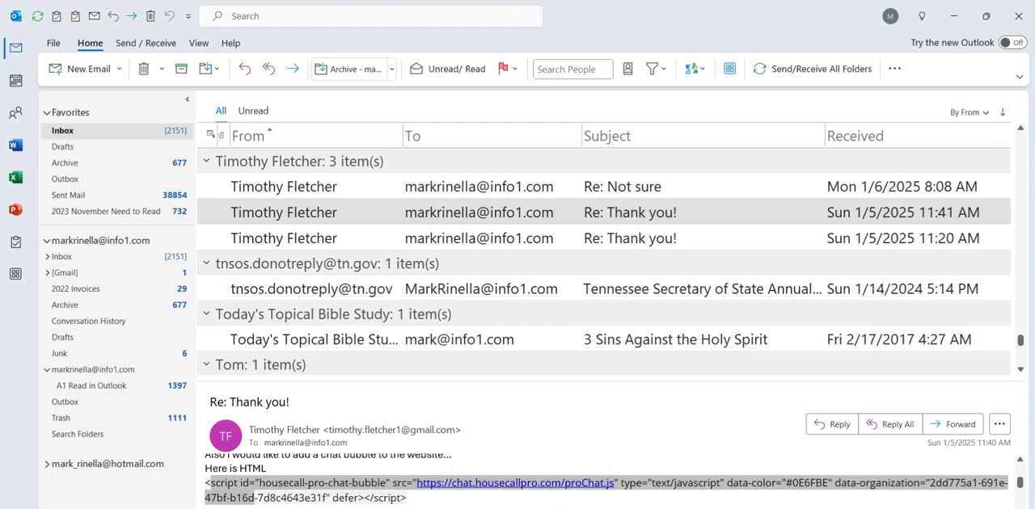
pyautogui.moveTo(407, 498); pyautogui.dragTo(257, 501)
pyautogui.moveTo(326, 499); pyautogui.dragTo(217, 501)
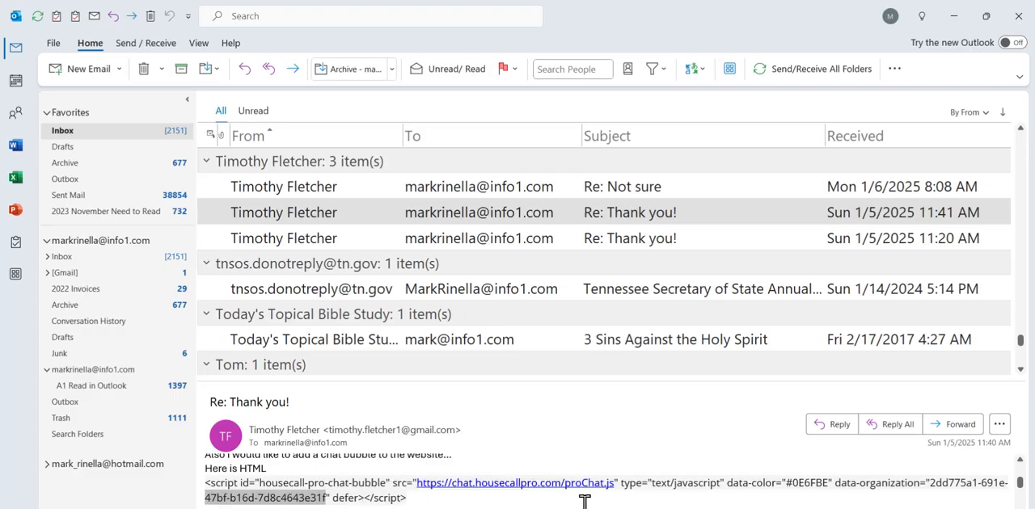
pyautogui.scroll(2, 324, 495)
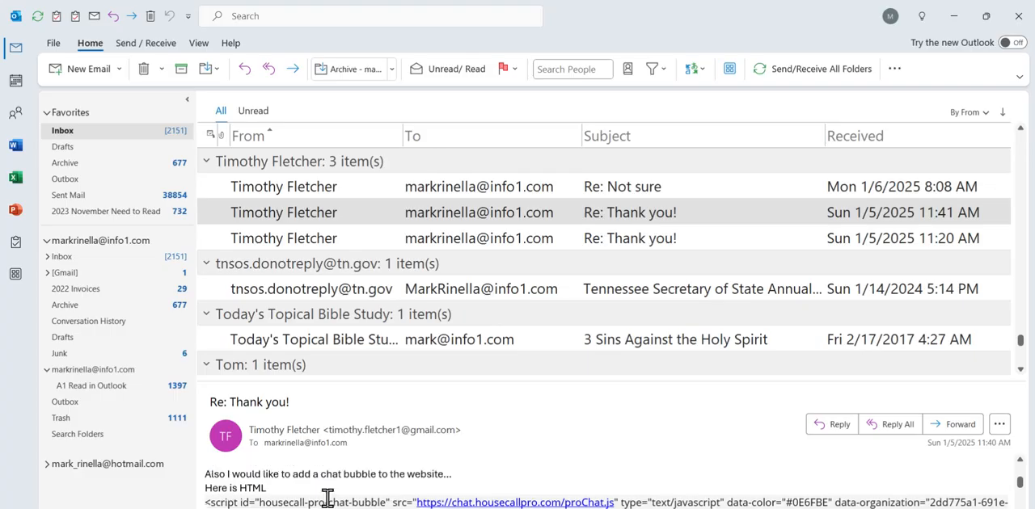
pyautogui.click(956, 16)
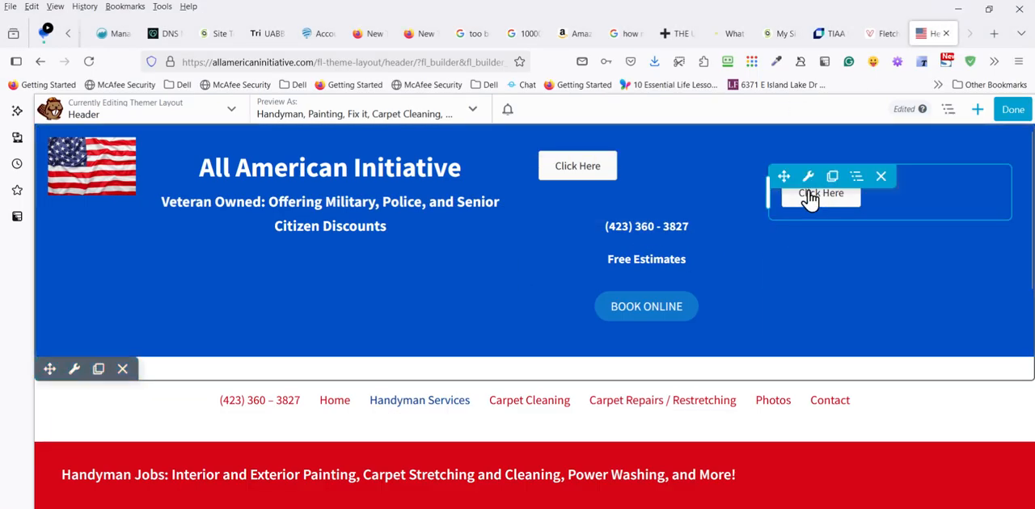
# - Review the text and link script of the Click Here button in the header's last column, and delete that button module
pyautogui.click(808, 183)
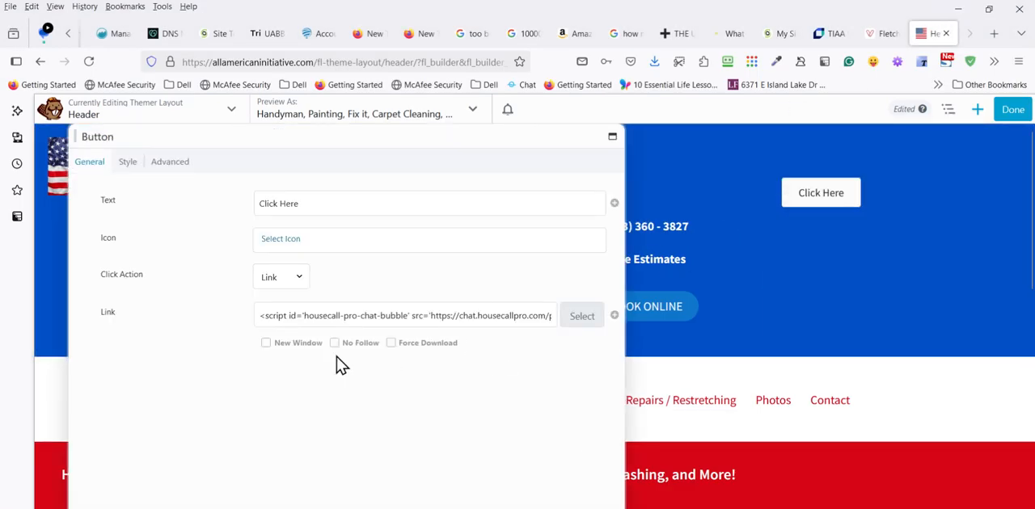
pyautogui.moveTo(350, 321); pyautogui.dragTo(359, 317)
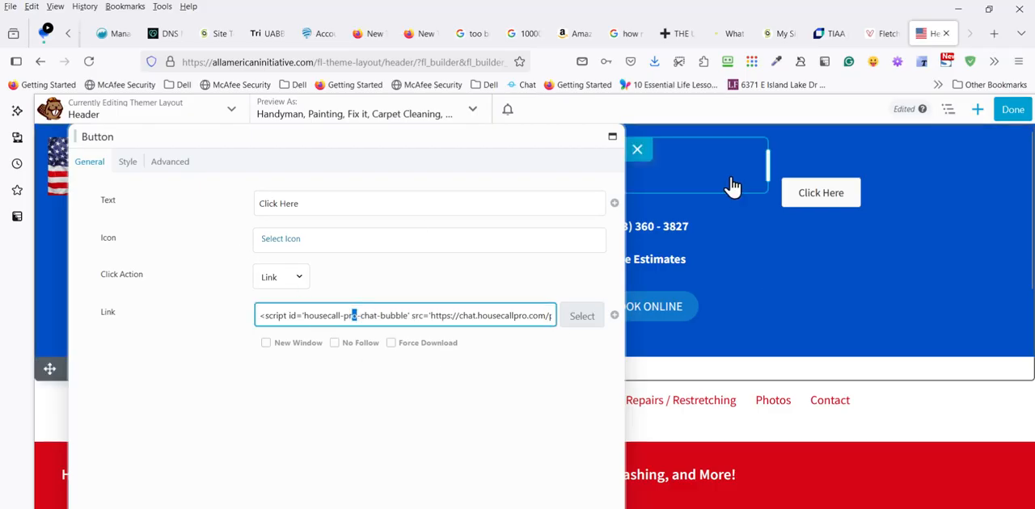
pyautogui.click(809, 185)
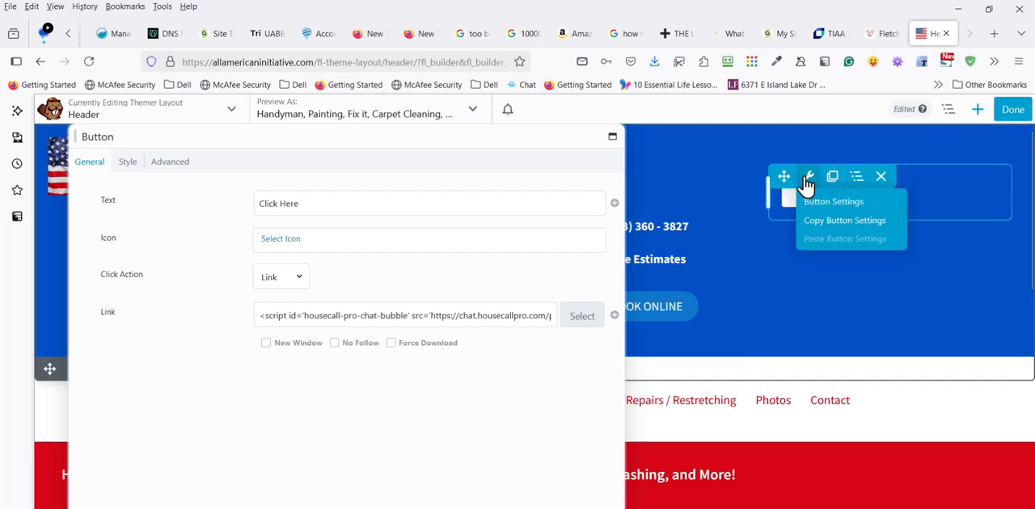
pyautogui.click(312, 203)
pyautogui.moveTo(312, 202); pyautogui.dragTo(247, 205)
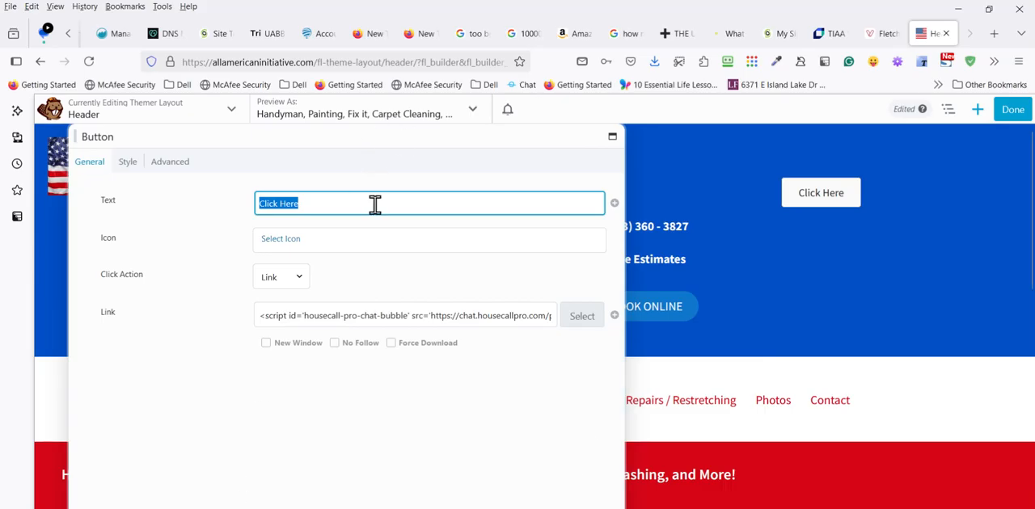
pyautogui.click(544, 428)
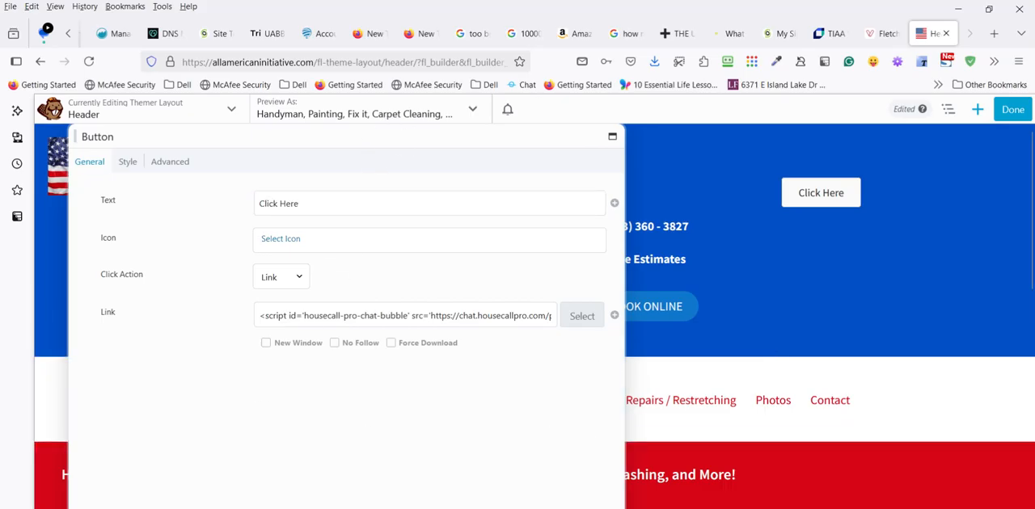
pyautogui.click(589, 508)
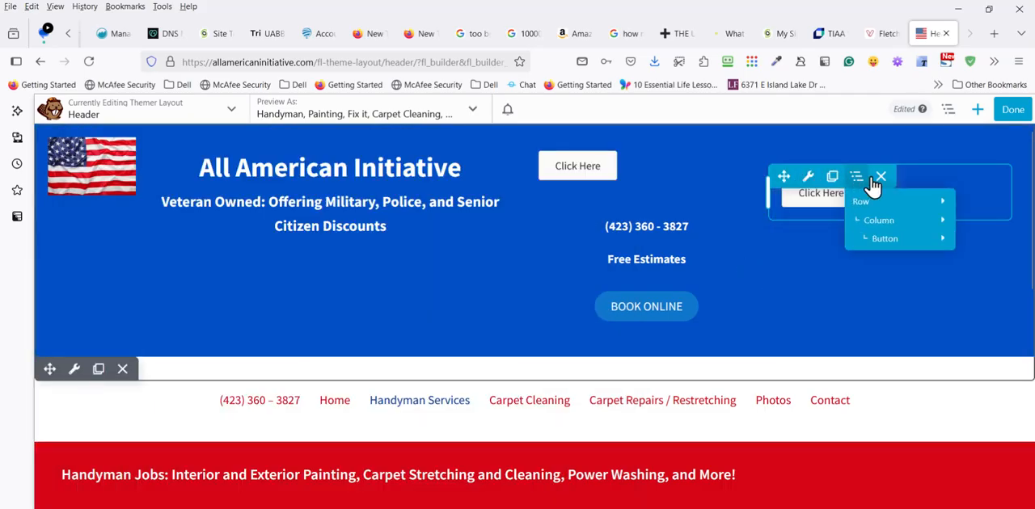
pyautogui.click(880, 176)
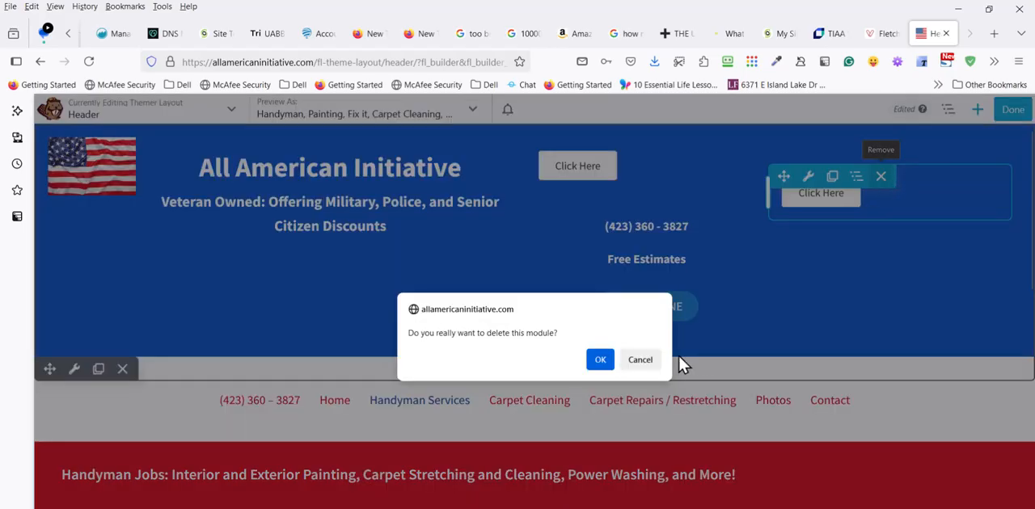
pyautogui.click(598, 359)
# - Review the chat-bubble script in the HTML module of the header's last column, and delete that module
pyautogui.moveTo(799, 158)
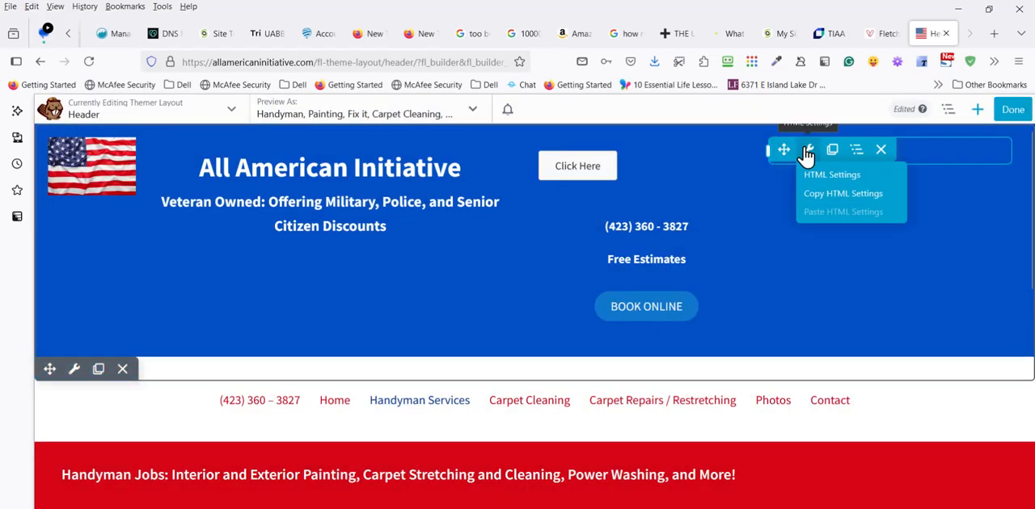
pyautogui.click(806, 151)
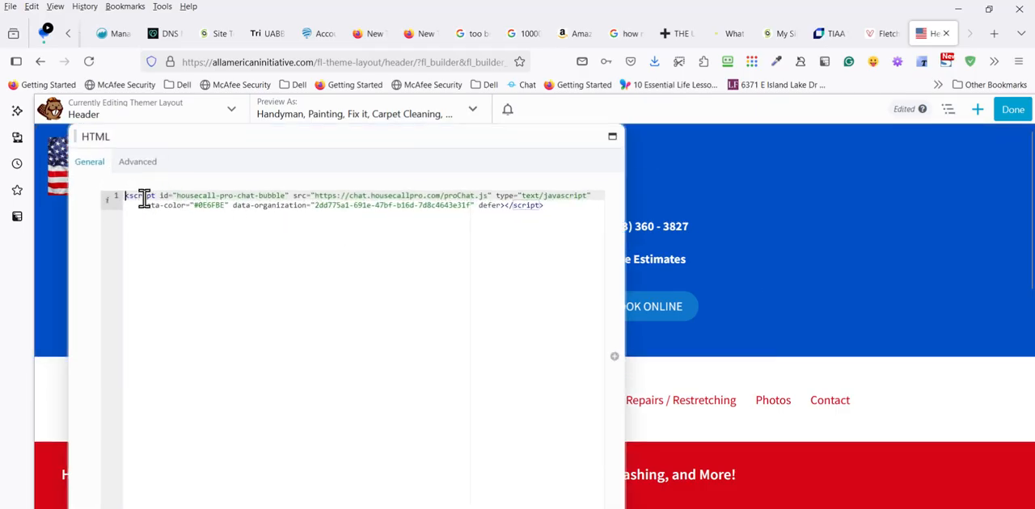
pyautogui.moveTo(123, 200); pyautogui.dragTo(559, 206)
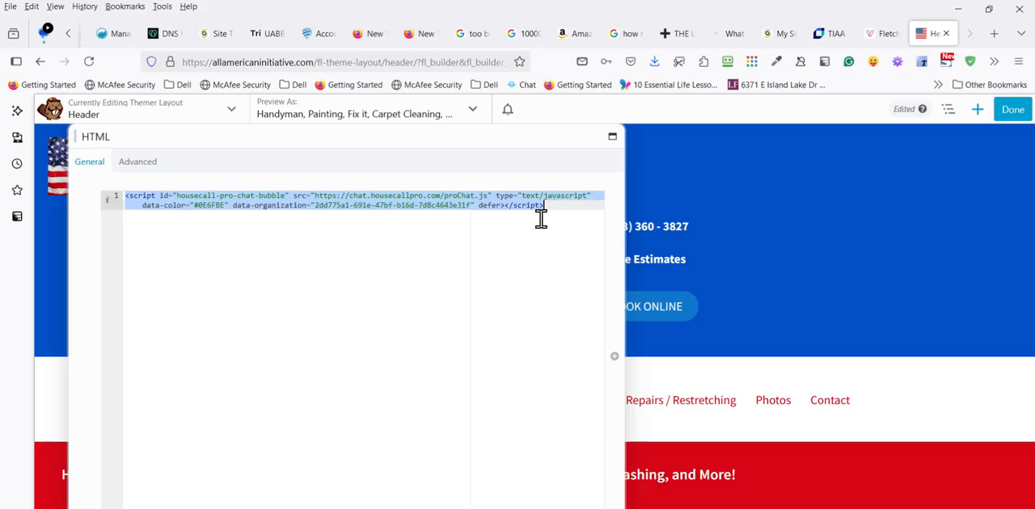
pyautogui.click(382, 326)
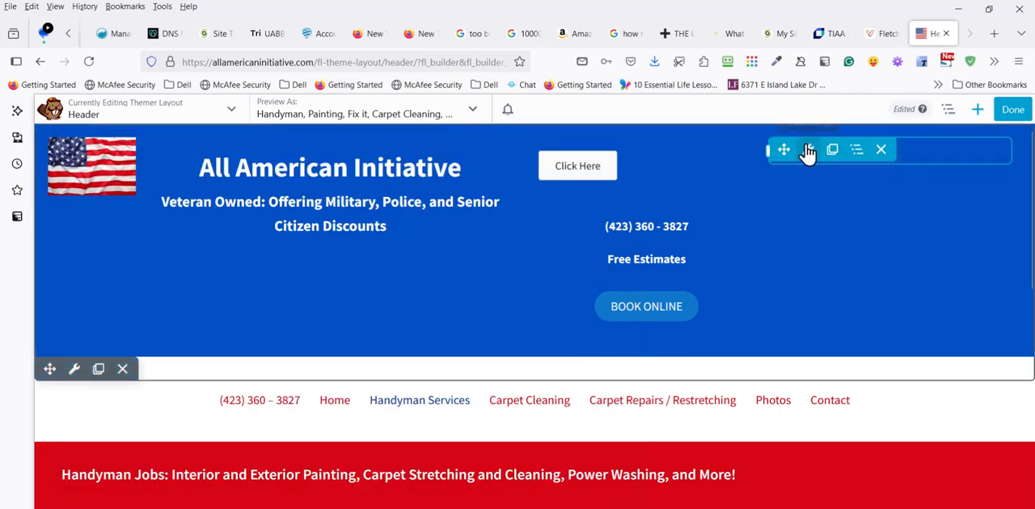
pyautogui.click(809, 152)
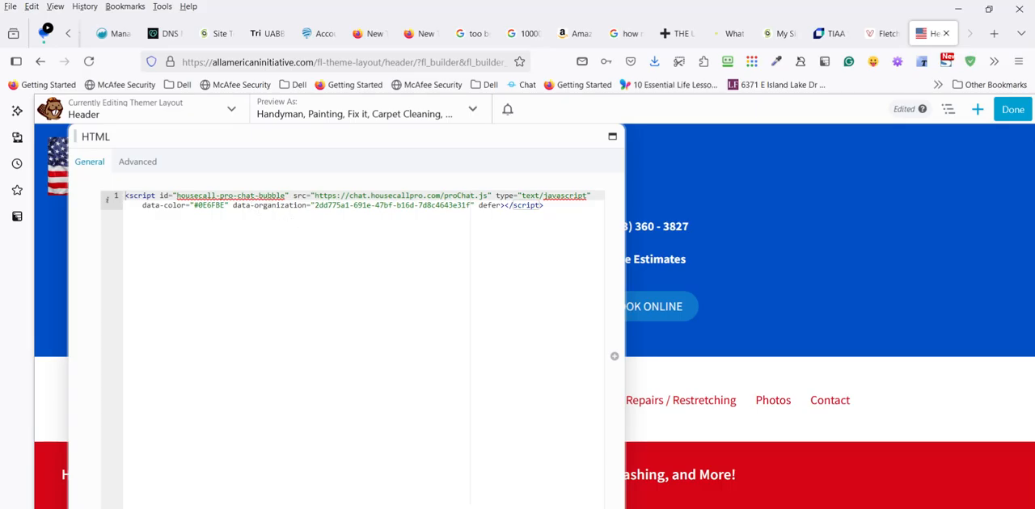
pyautogui.click(583, 507)
pyautogui.moveTo(799, 166)
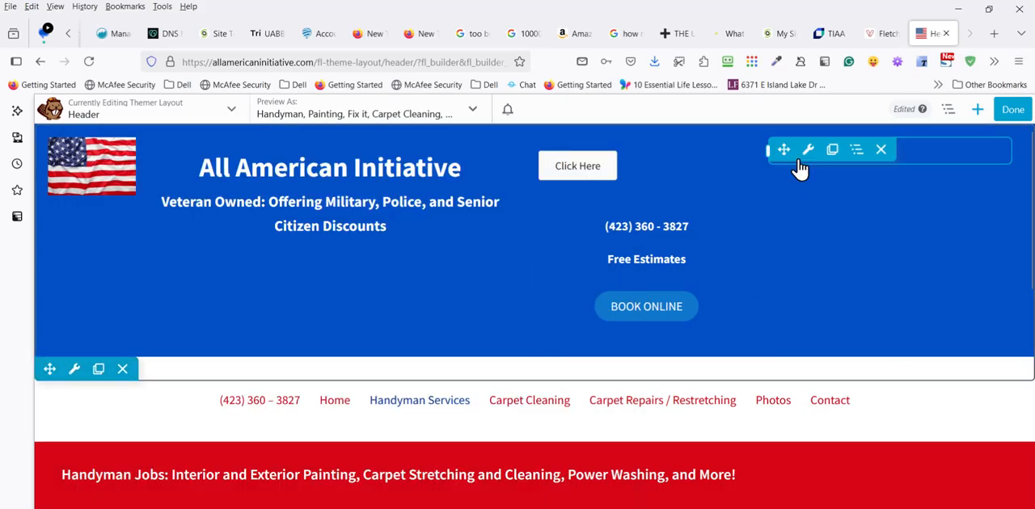
pyautogui.click(881, 151)
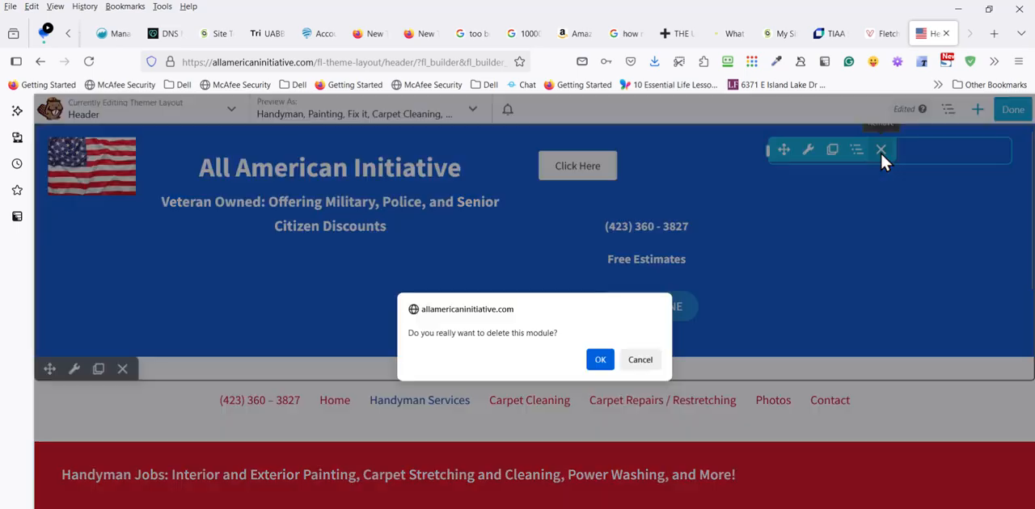
pyautogui.click(600, 362)
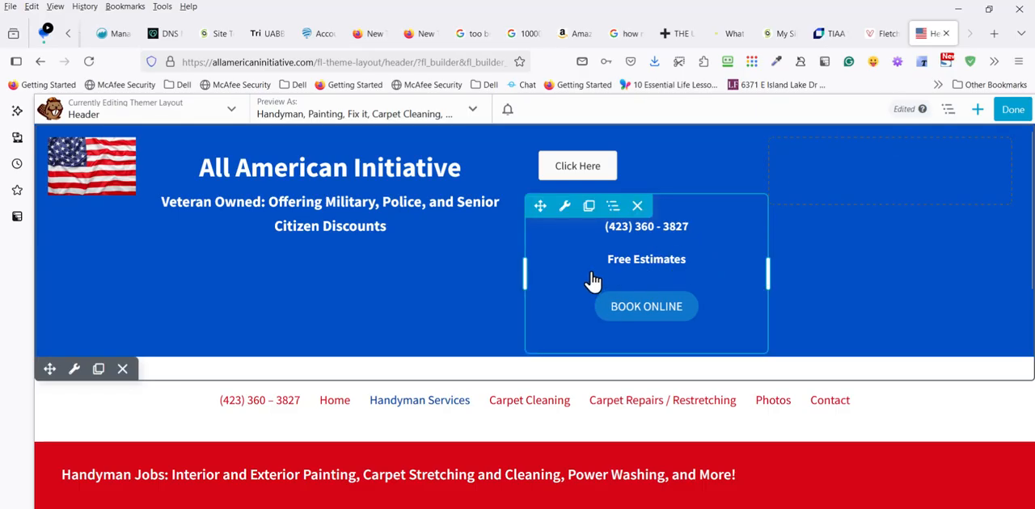
# - Inspect the text module containing the phone number and Book Online button in both code and visual view, and close it
pyautogui.click(565, 206)
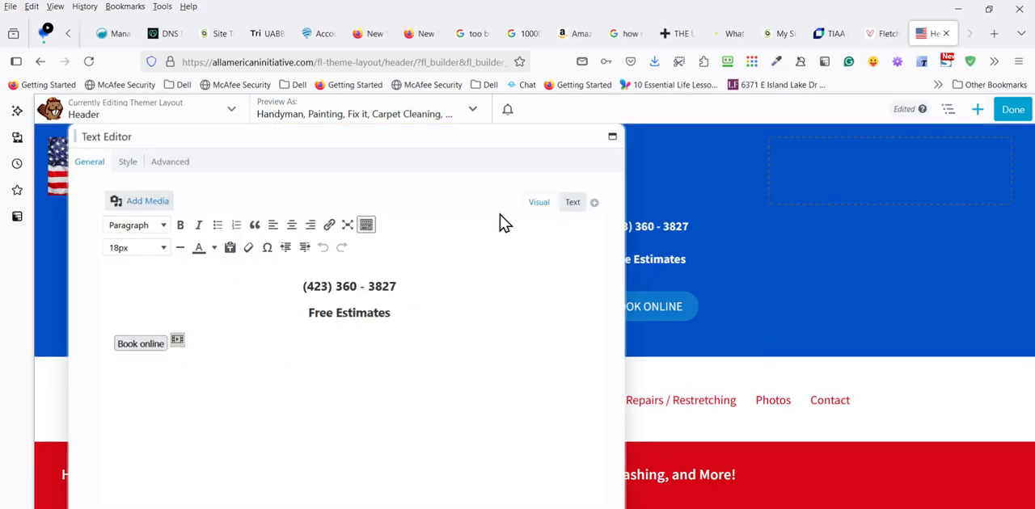
pyautogui.click(569, 204)
pyautogui.moveTo(234, 356); pyautogui.dragTo(83, 315)
pyautogui.click(539, 202)
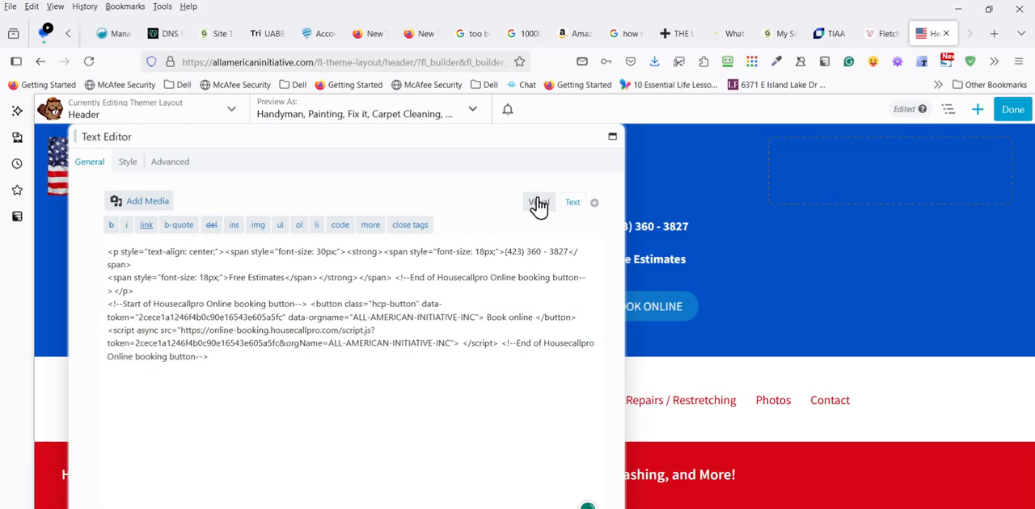
pyautogui.click(186, 343)
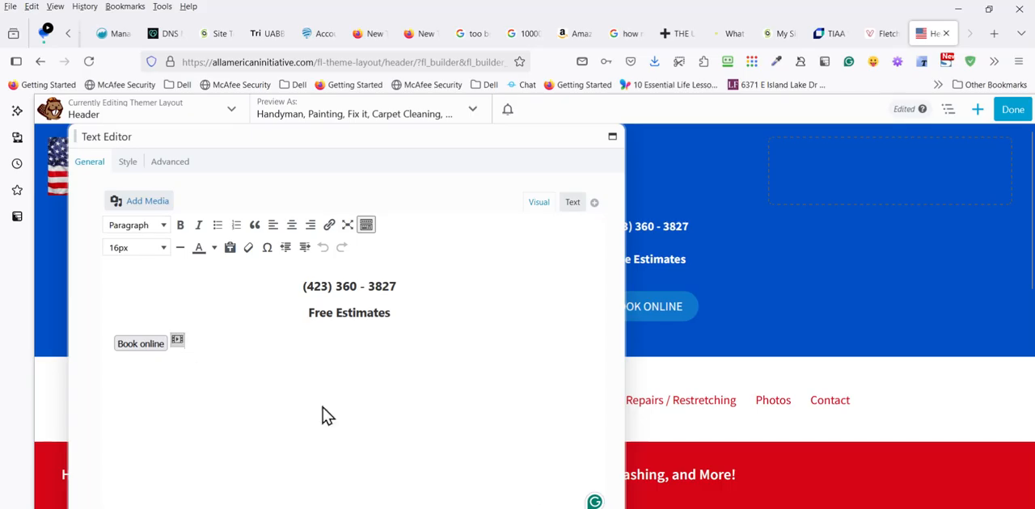
pyautogui.press('Escape')
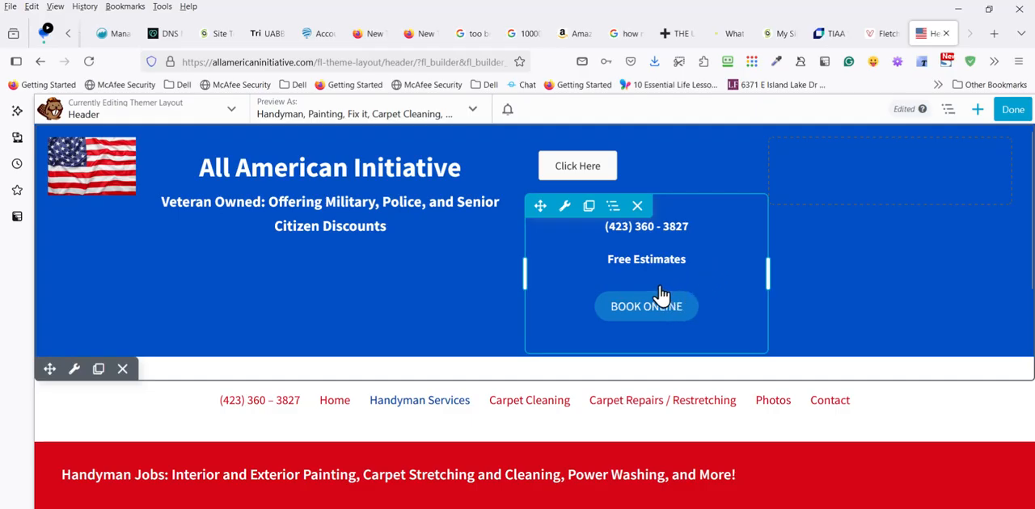
# - Paste the Housecall Pro chat-bubble script as the link of the Click Here button above the phone number
pyautogui.moveTo(568, 205)
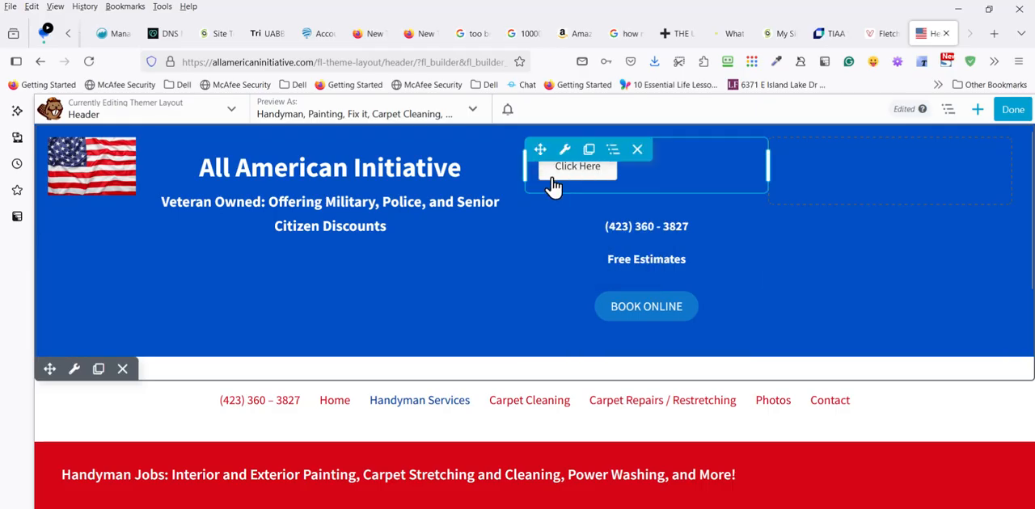
pyautogui.moveTo(564, 158)
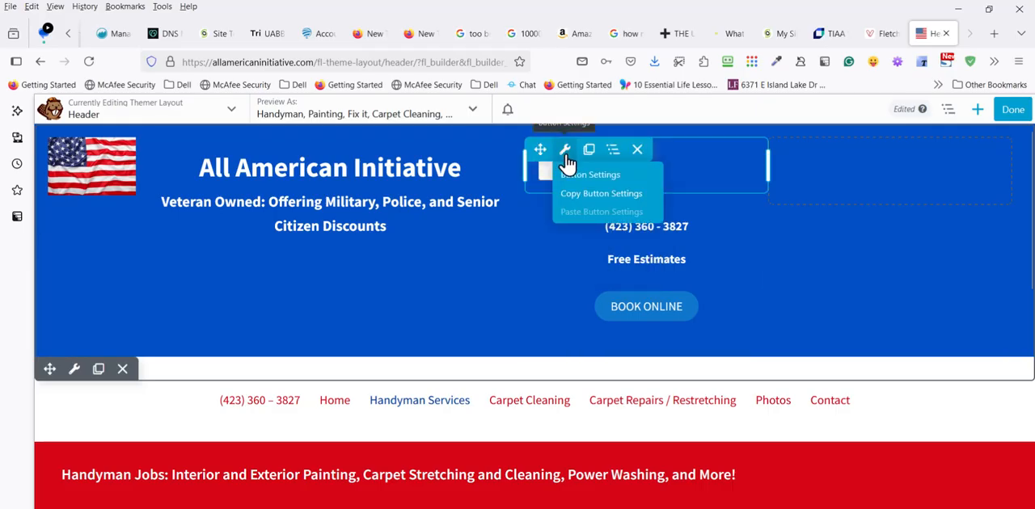
pyautogui.click(567, 159)
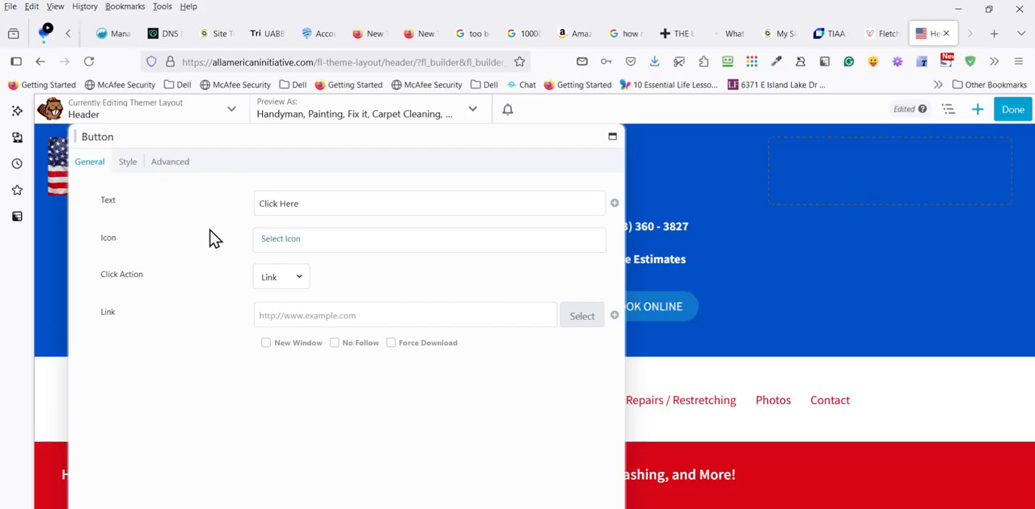
pyautogui.click(344, 317)
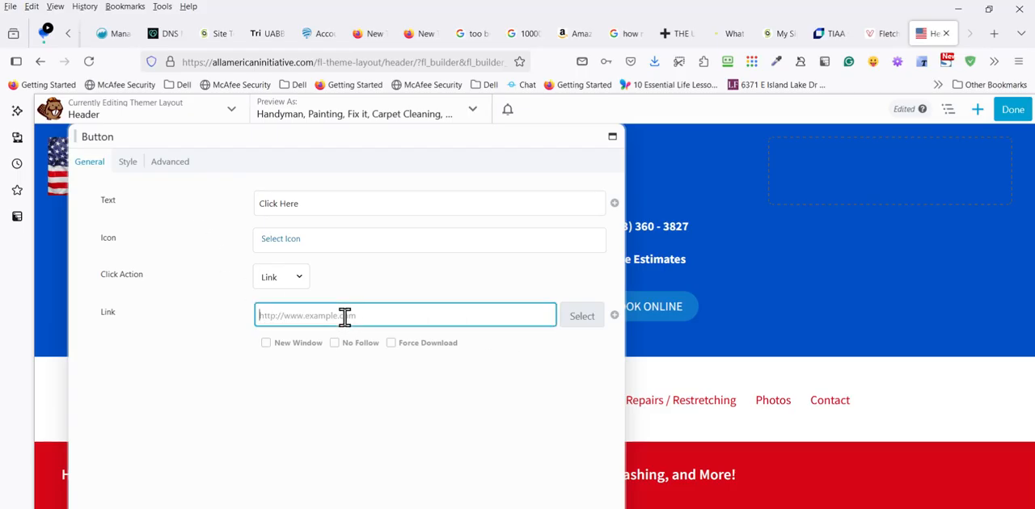
pyautogui.hotkey('ctrl', 'v')
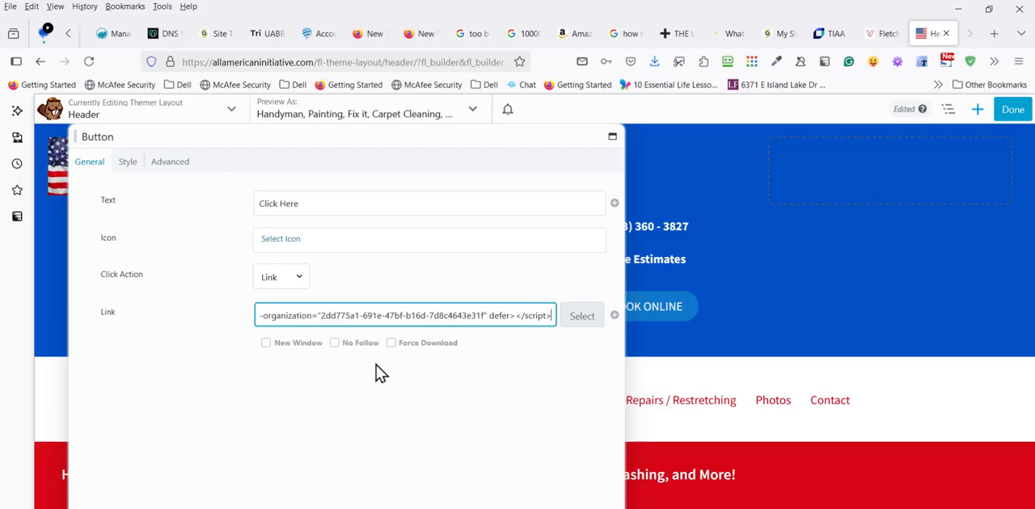
# - Delete the Click Here button module above the phone number and publish the header layout
pyautogui.click(575, 318)
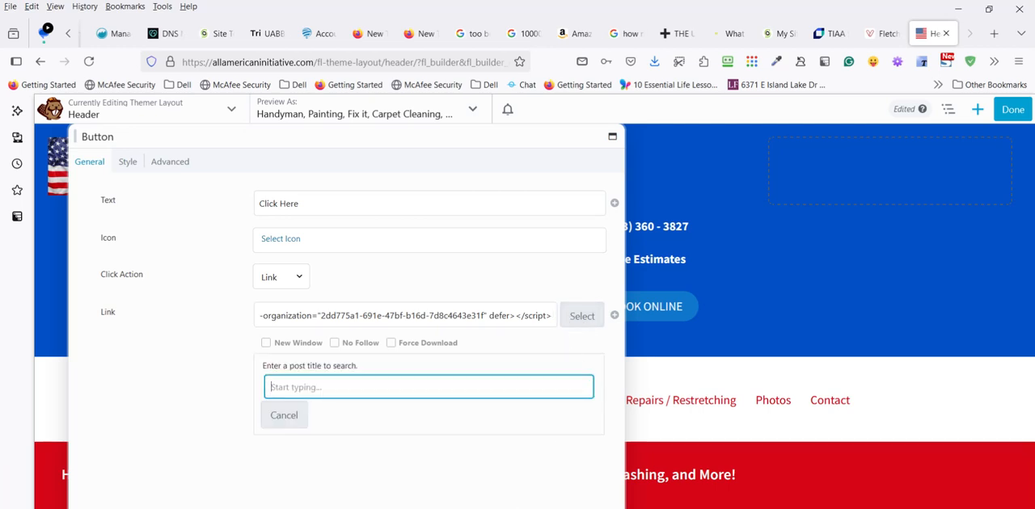
pyautogui.click(99, 508)
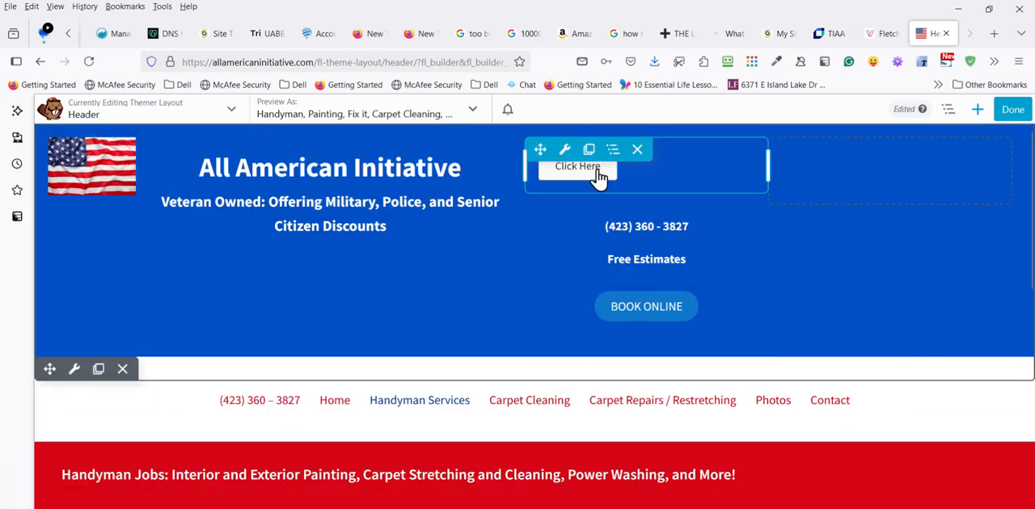
pyautogui.click(638, 151)
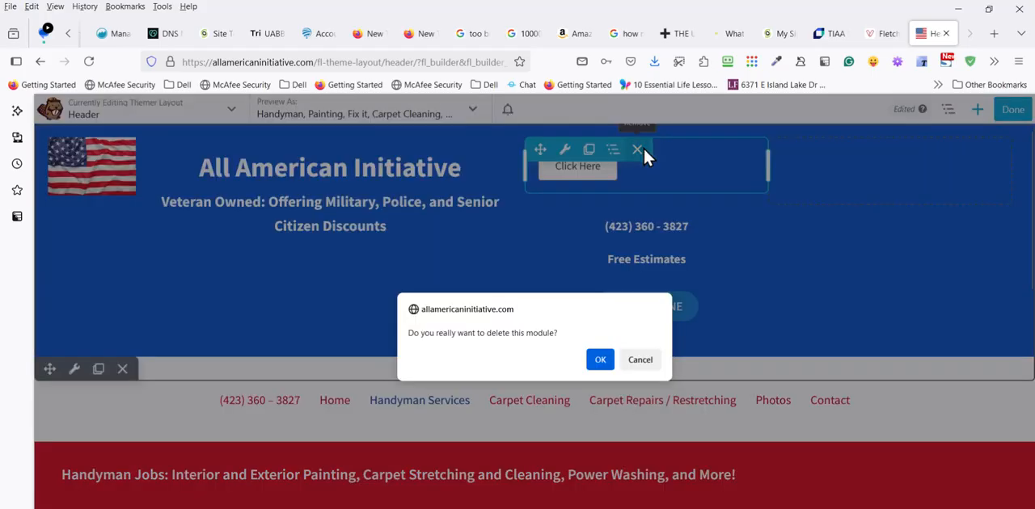
pyautogui.click(600, 362)
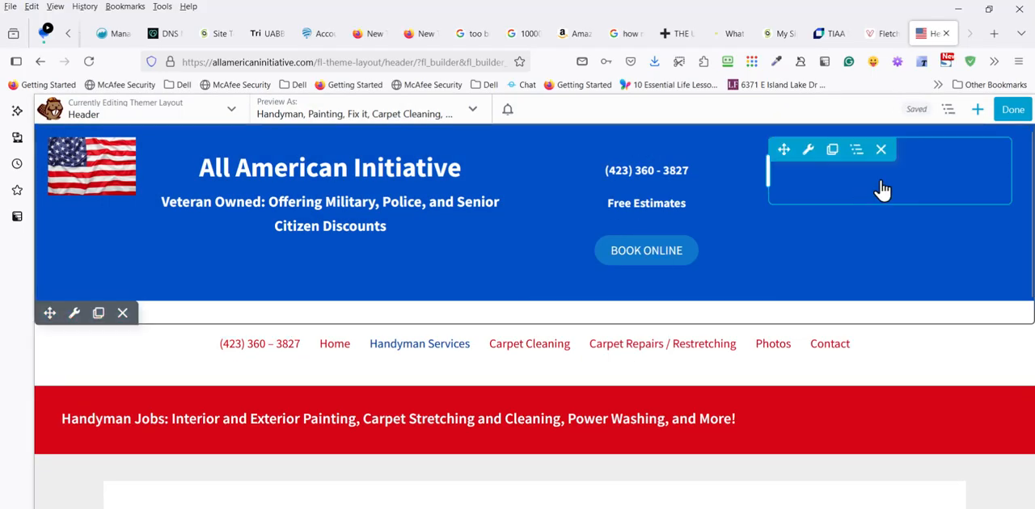
pyautogui.click(1003, 111)
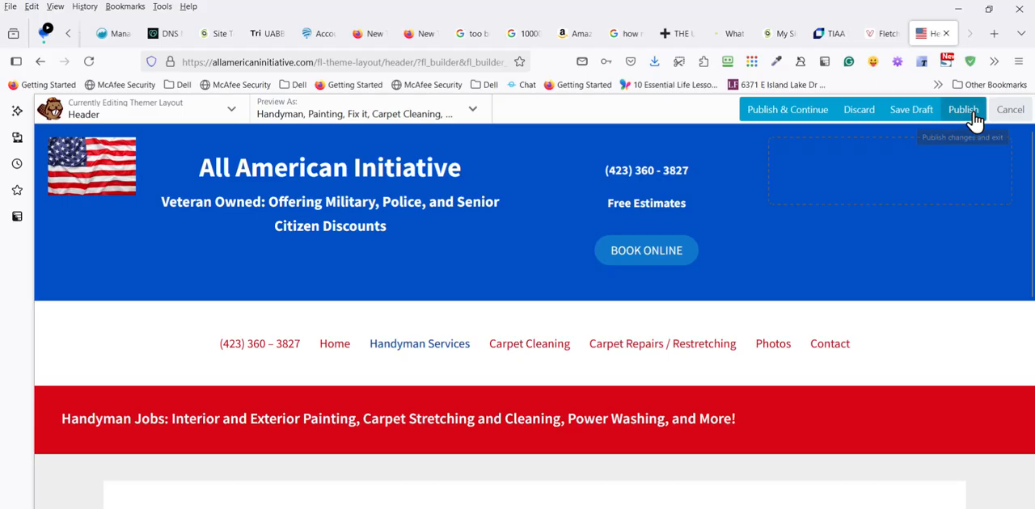
pyautogui.click(976, 117)
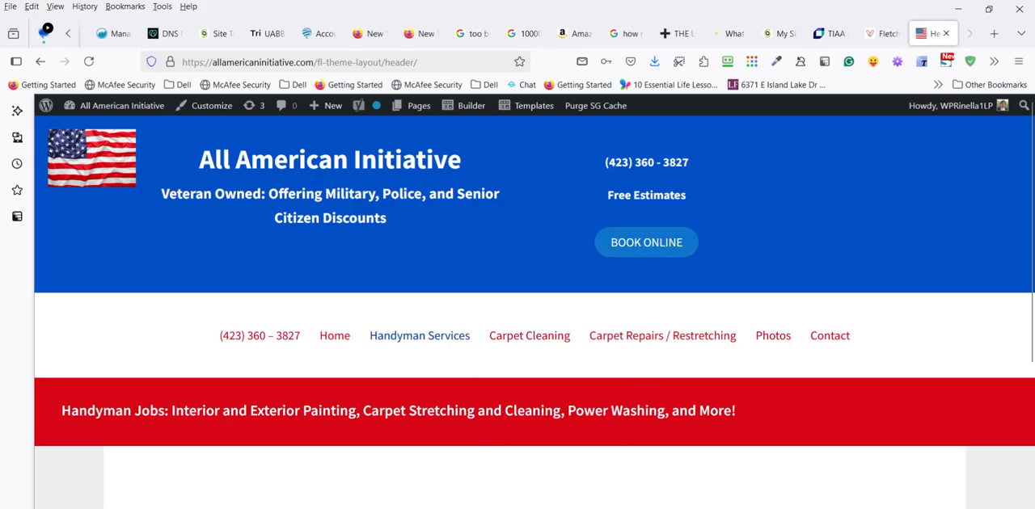
# - Switch to Chrome, load allamericaninitiative.com in a new tab, and check the live home page for the chat bubble
pyautogui.press('super')
pyautogui.press('super')
pyautogui.press('super')
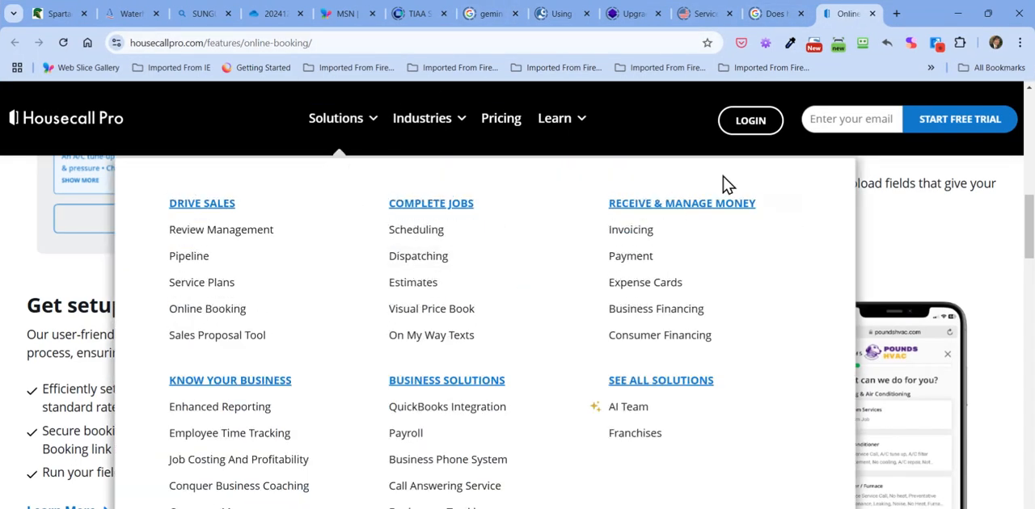
pyautogui.scroll(5, 455, 427)
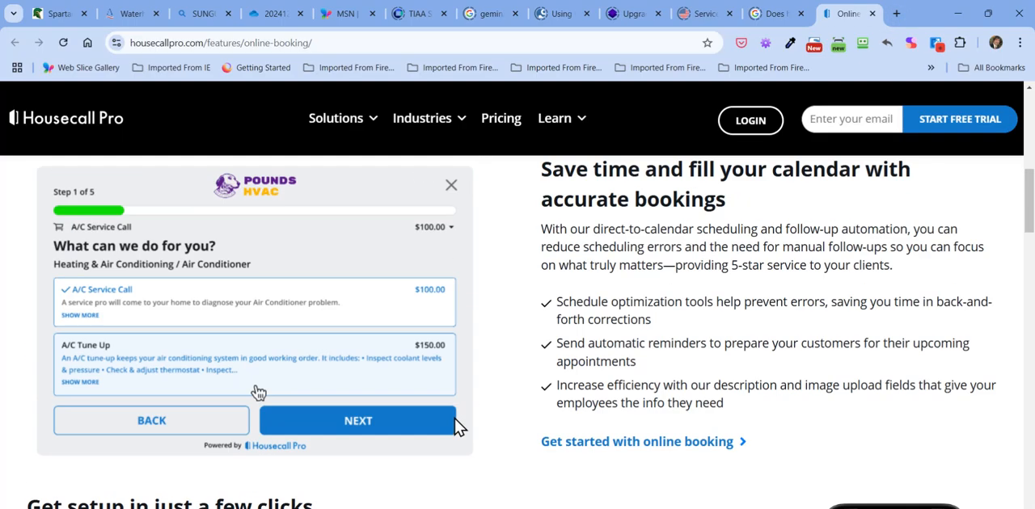
pyautogui.click(896, 15)
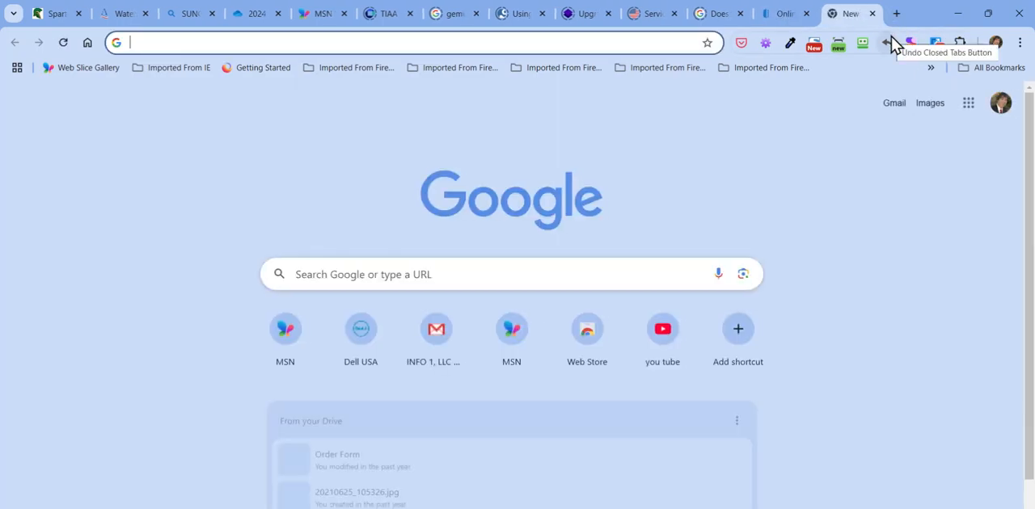
pyautogui.write('all')
pyautogui.press('Return')
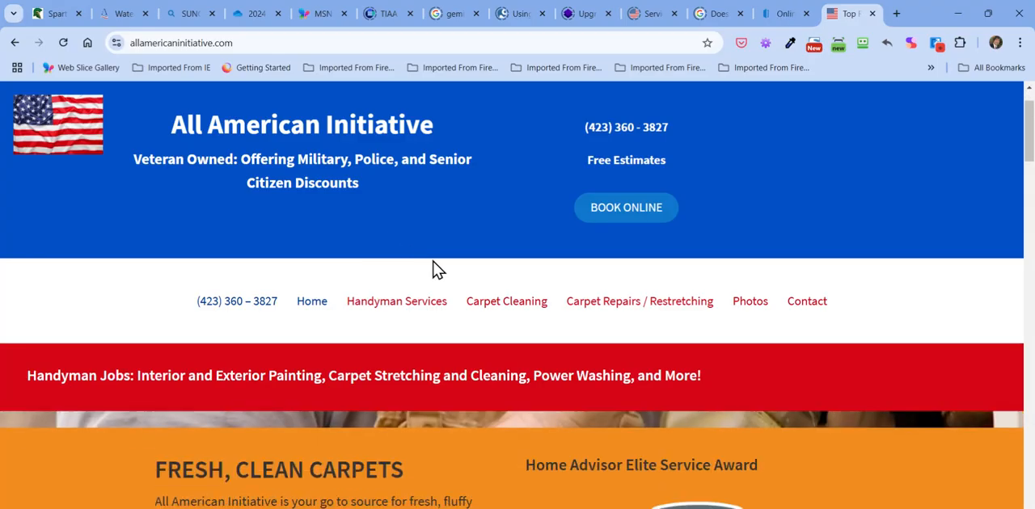
pyautogui.scroll(-5, 372, 396)
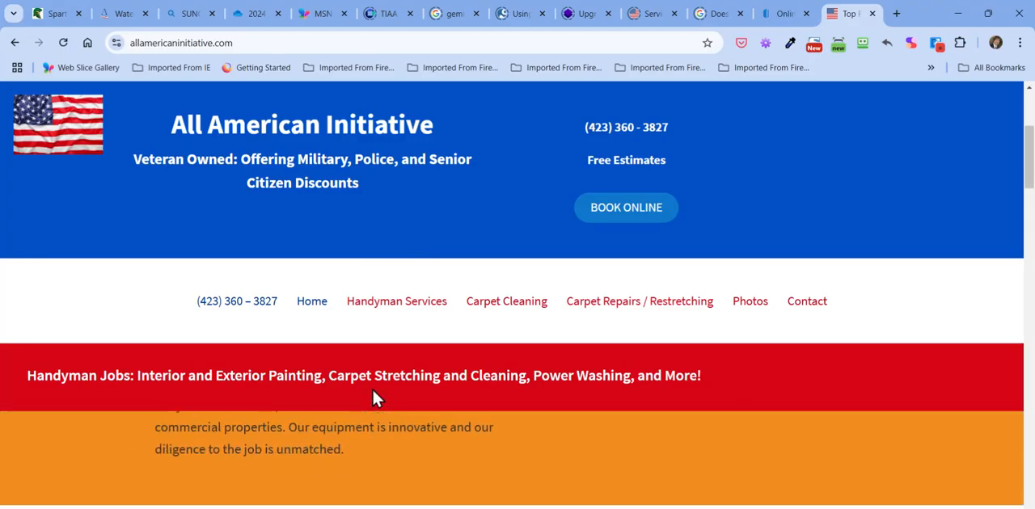
pyautogui.scroll(5, 372, 388)
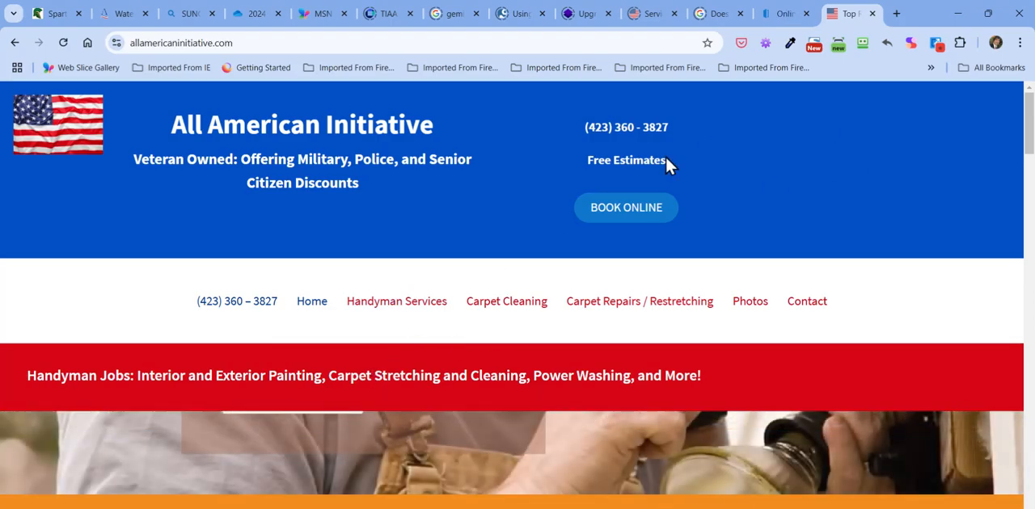
pyautogui.click(960, 12)
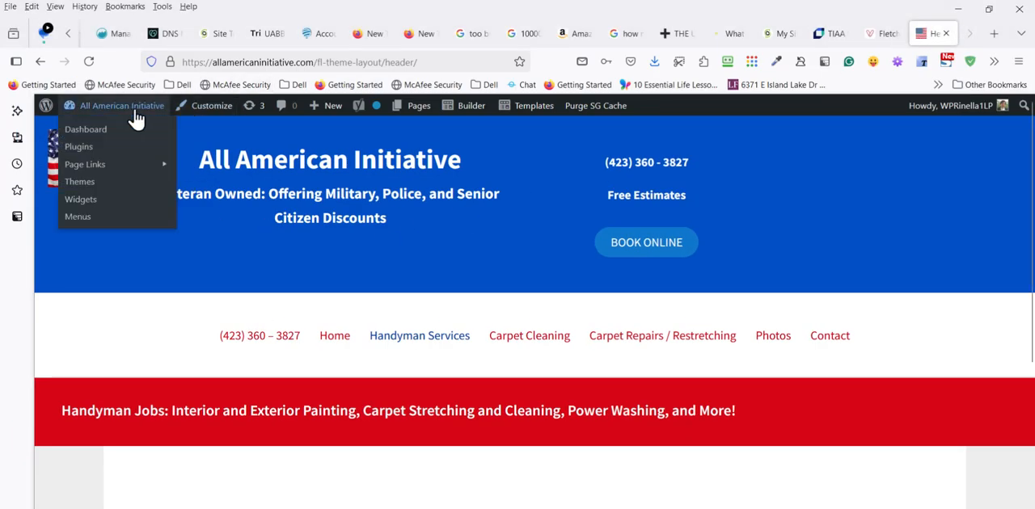
# - Review the Housecall Pro chat-bubble code in the customizer's Header/Footer Scripts theme settings, and close the customizer
pyautogui.click(208, 114)
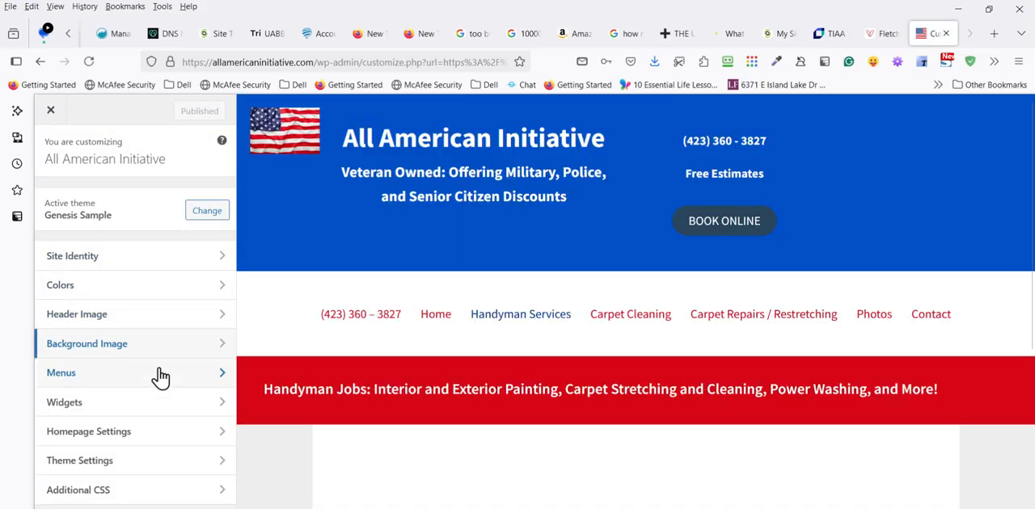
pyautogui.click(184, 463)
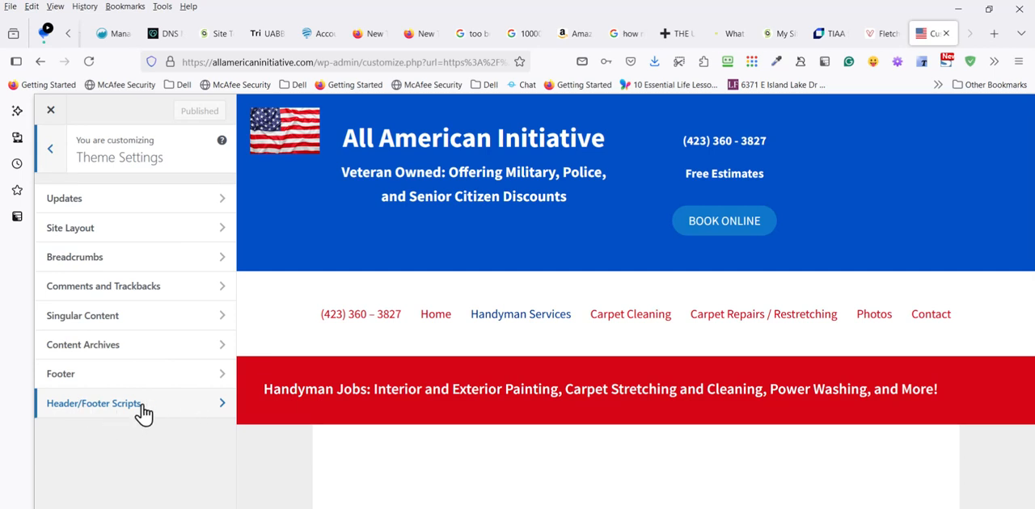
pyautogui.click(198, 407)
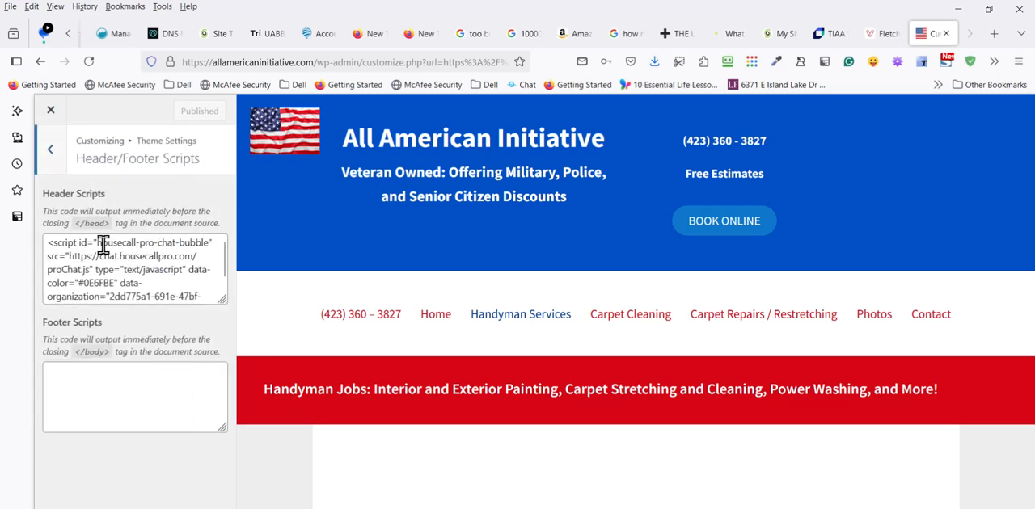
pyautogui.moveTo(48, 242); pyautogui.dragTo(194, 293)
pyautogui.hotkey('ctrl', 'c')
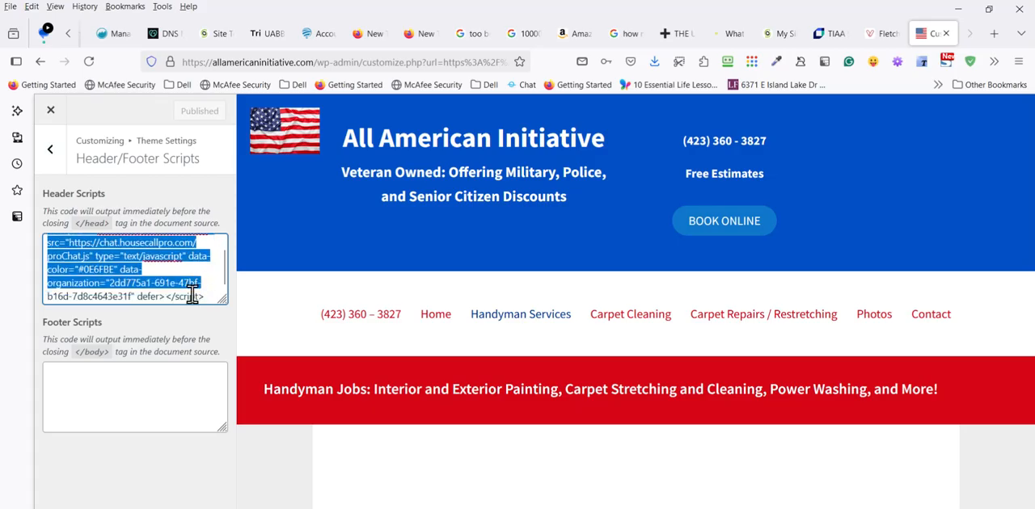
pyautogui.click(193, 295)
pyautogui.click(43, 197)
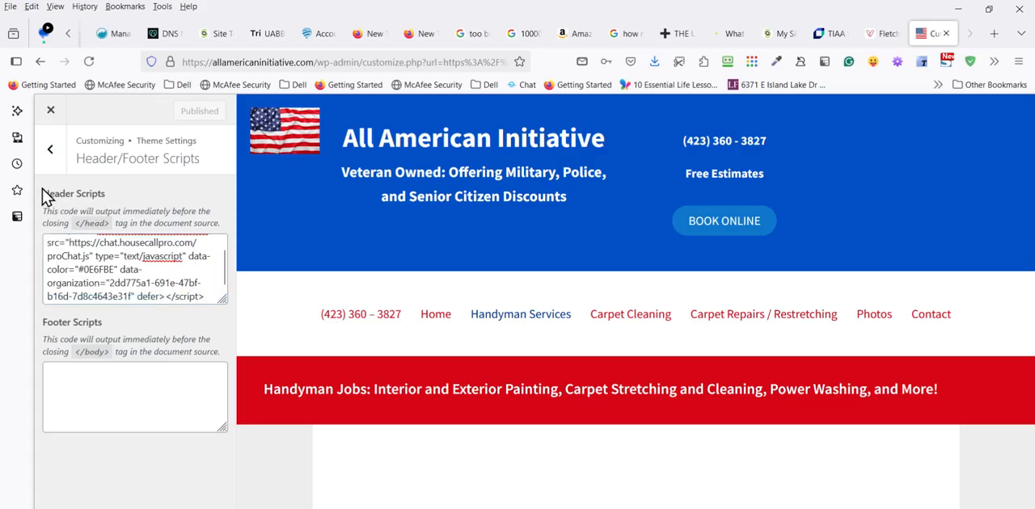
pyautogui.moveTo(68, 198); pyautogui.dragTo(231, 196)
pyautogui.click(232, 199)
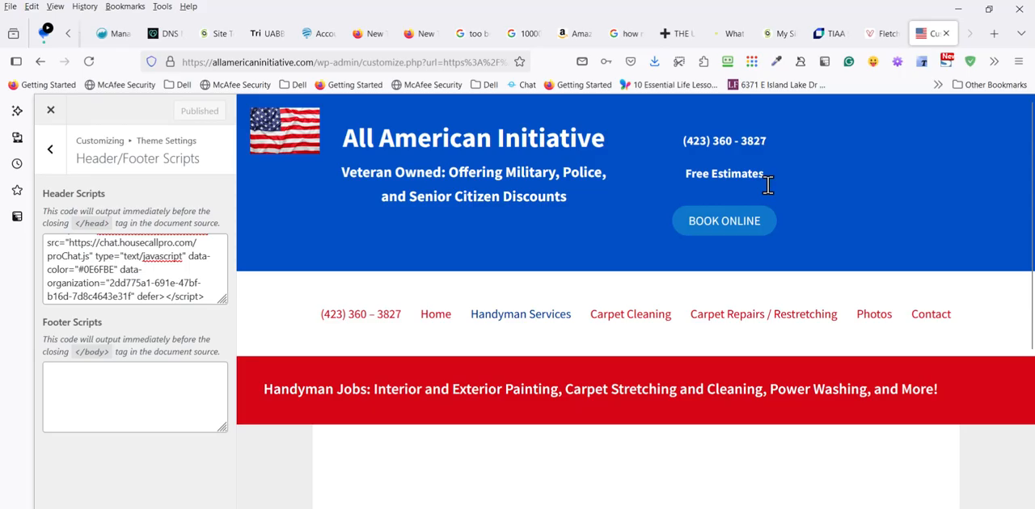
pyautogui.click(51, 116)
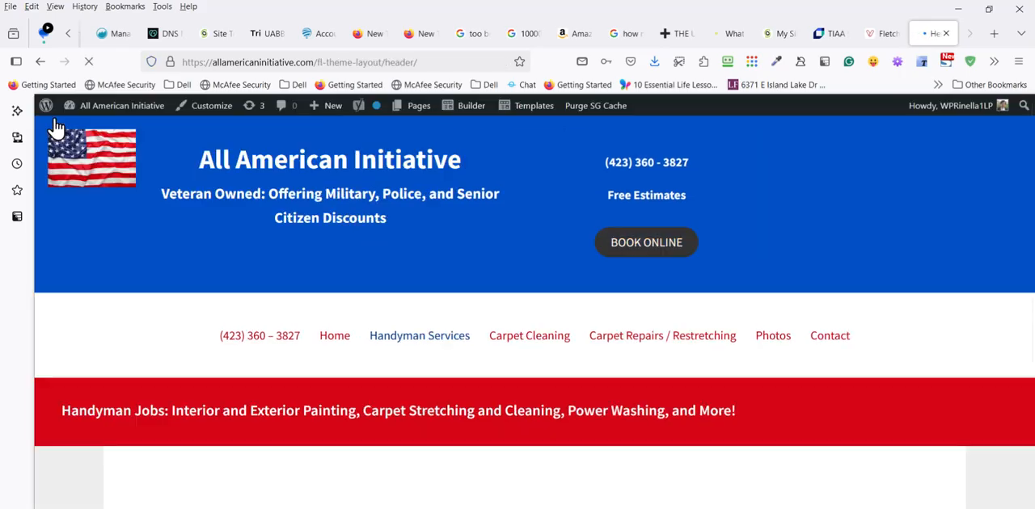
# - Reopen the header layout in the builder and add an HTML module containing the Housecall Pro chat-bubble script to the empty last column
pyautogui.moveTo(538, 104)
pyautogui.click(524, 236)
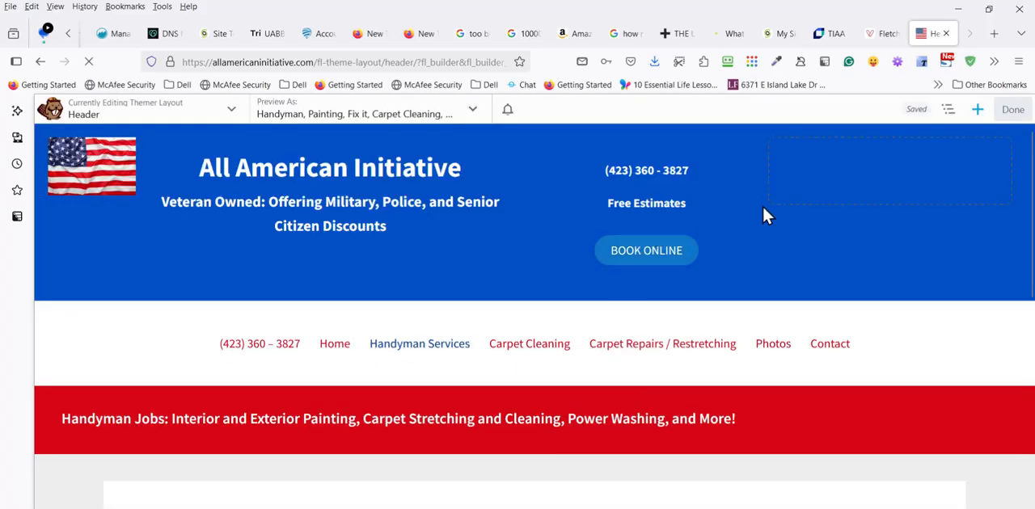
pyautogui.moveTo(805, 164)
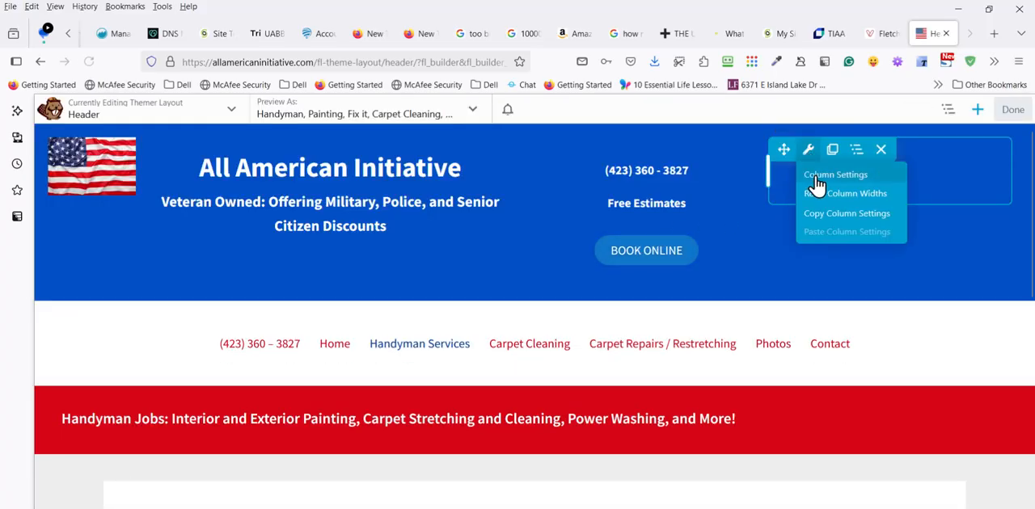
pyautogui.click(977, 109)
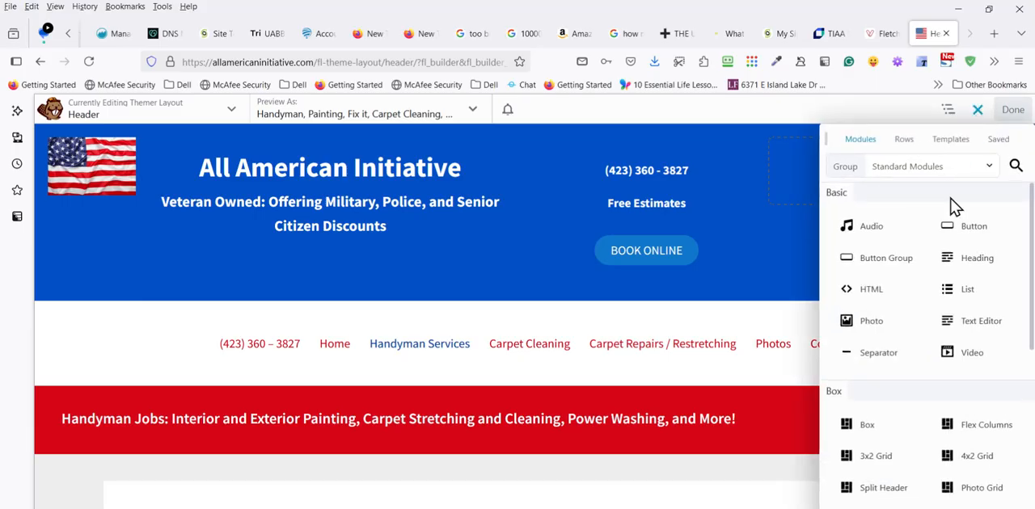
pyautogui.moveTo(893, 302); pyautogui.dragTo(836, 218)
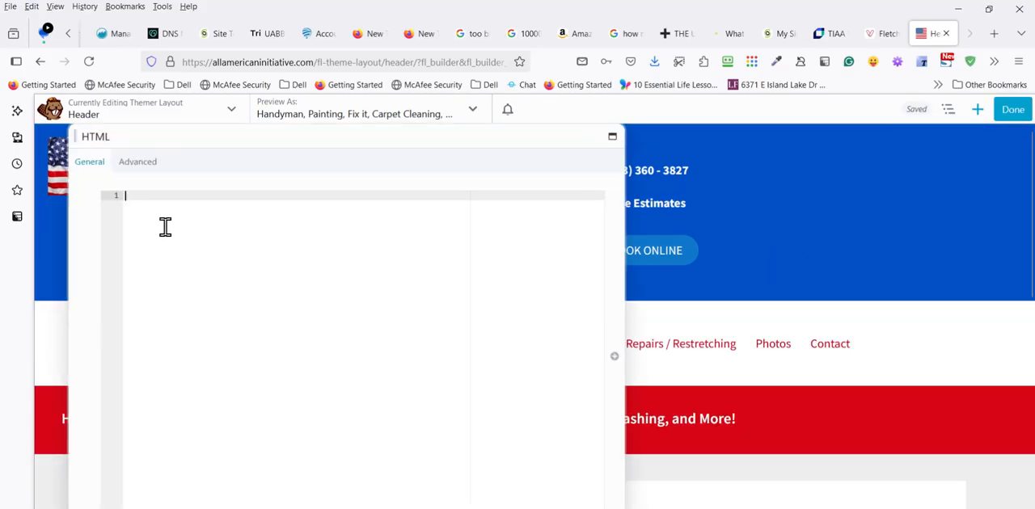
pyautogui.hotkey('ctrl', 'v')
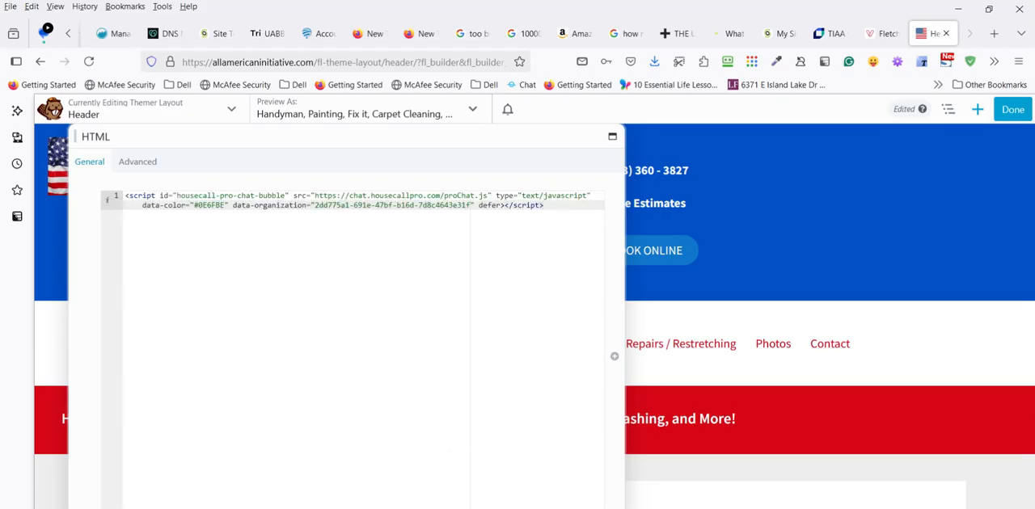
pyautogui.click(594, 507)
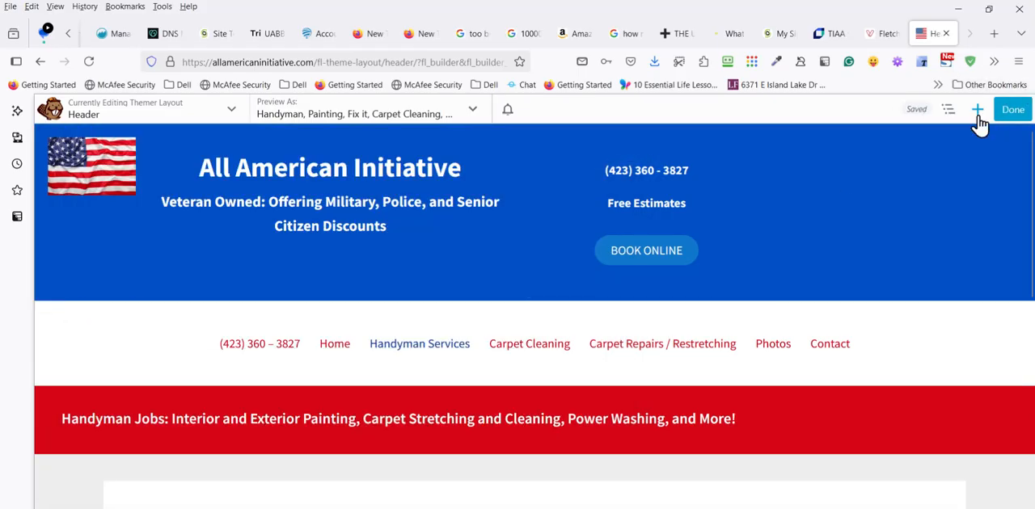
# - Publish the header layout with the new HTML module and exit the builder
pyautogui.click(978, 110)
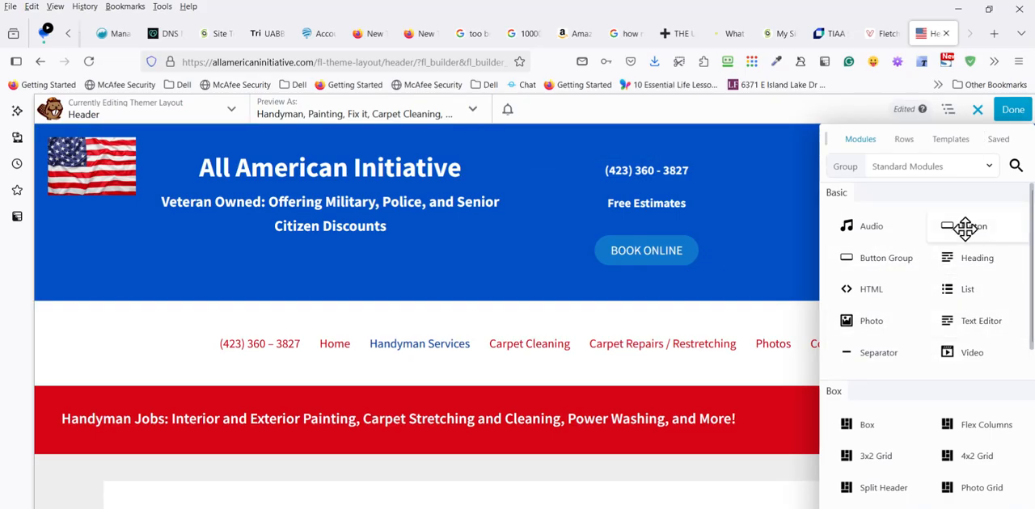
pyautogui.click(1011, 110)
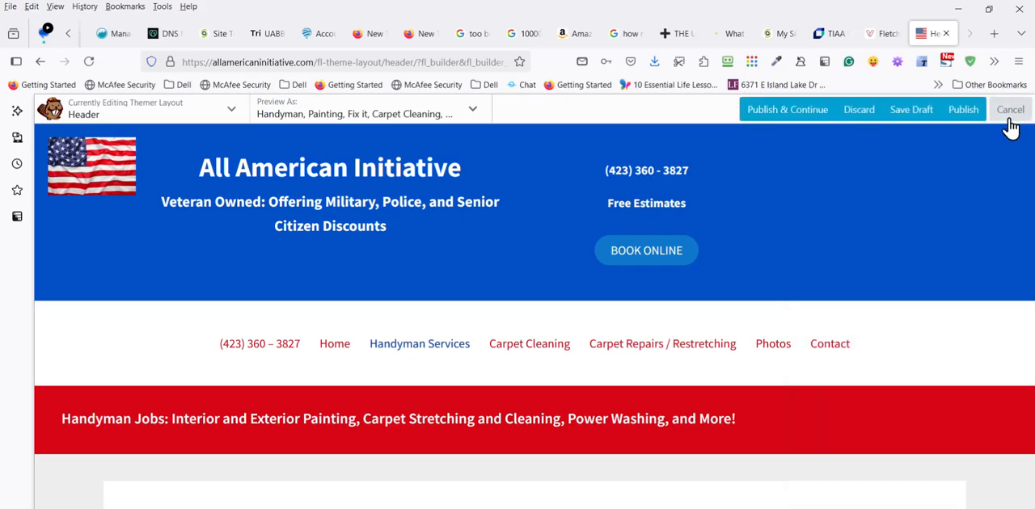
pyautogui.click(1011, 113)
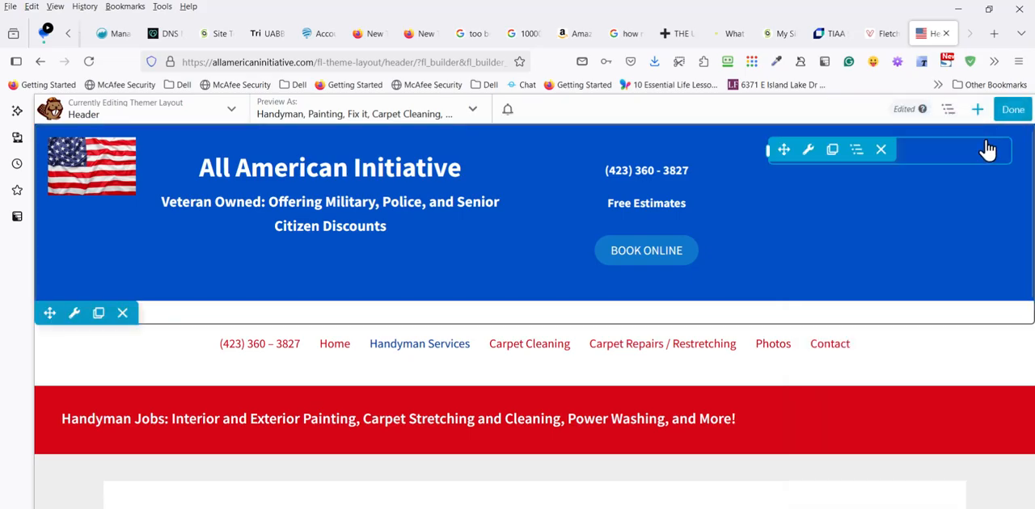
pyautogui.click(1001, 121)
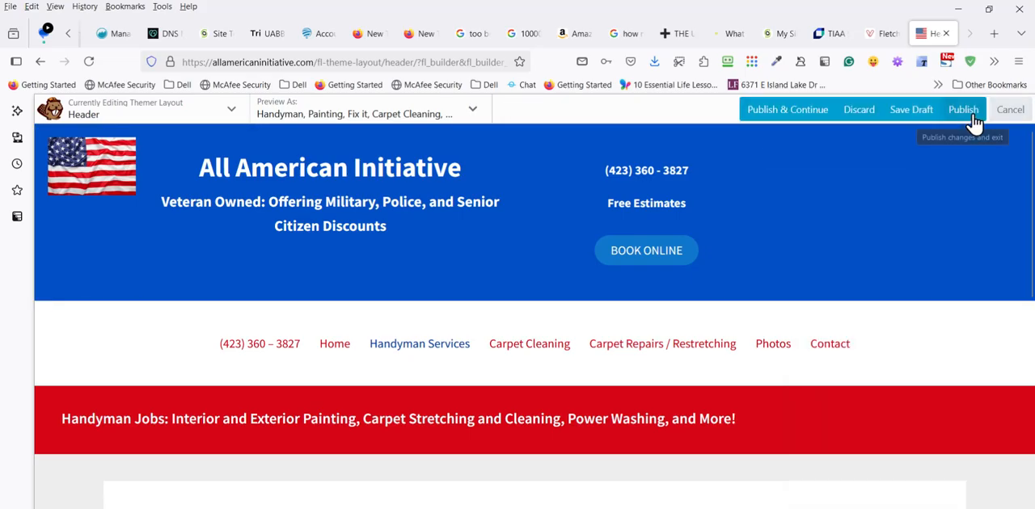
pyautogui.click(971, 120)
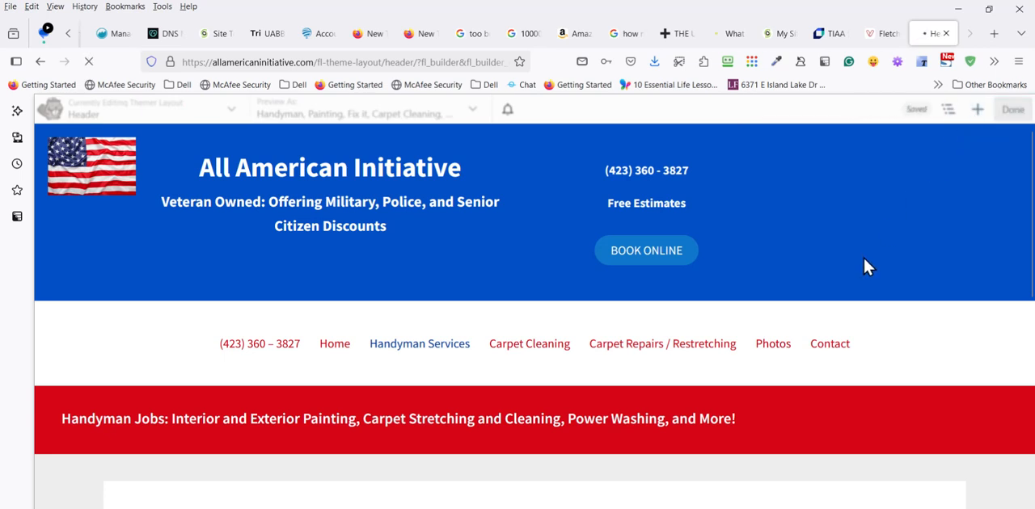